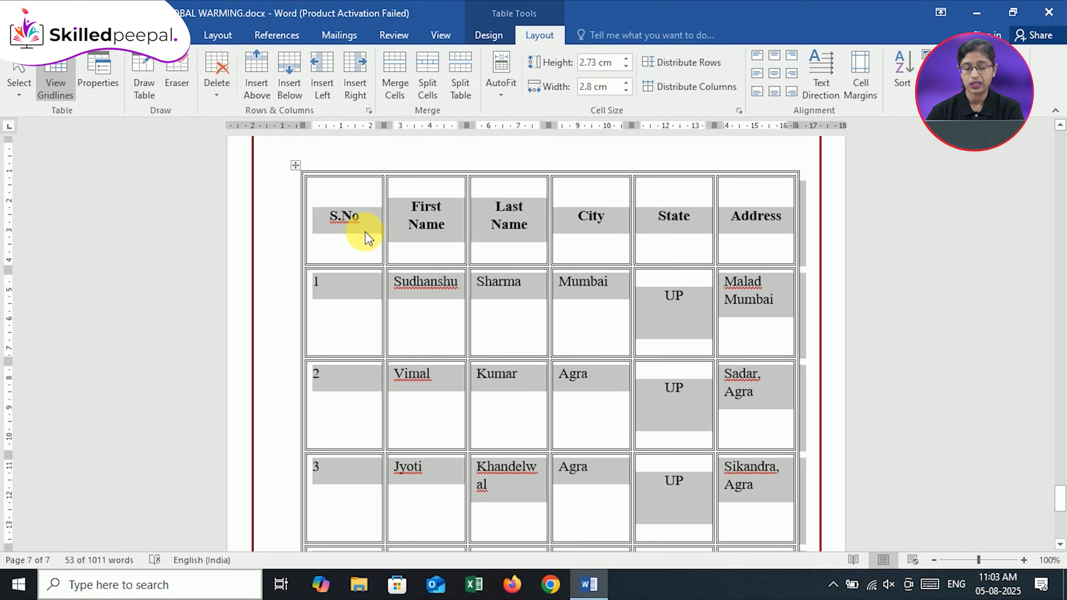
pyautogui.click(369, 238)
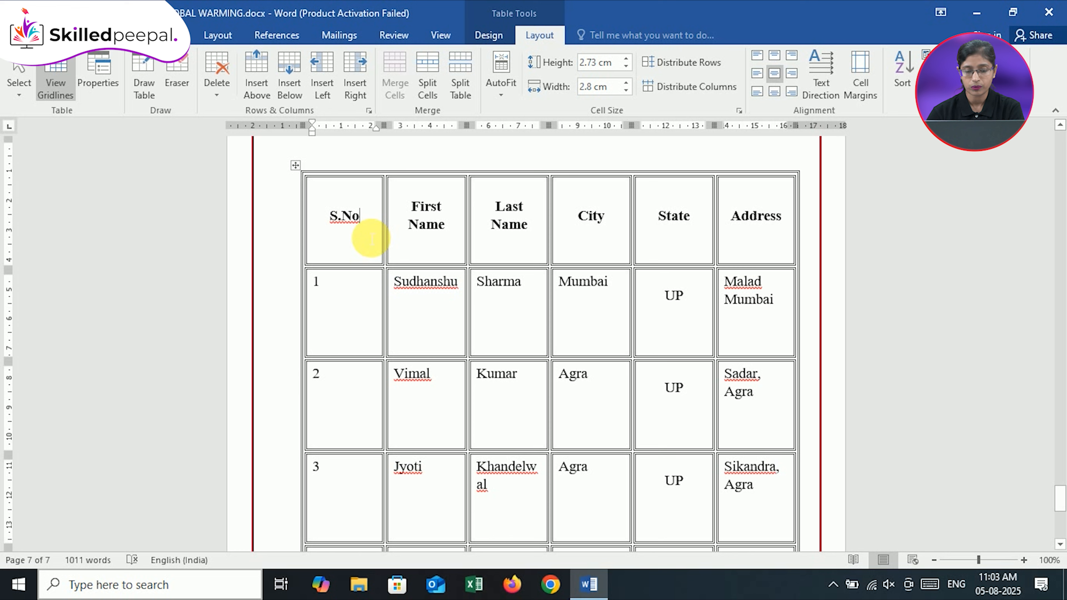
pyautogui.click(299, 174)
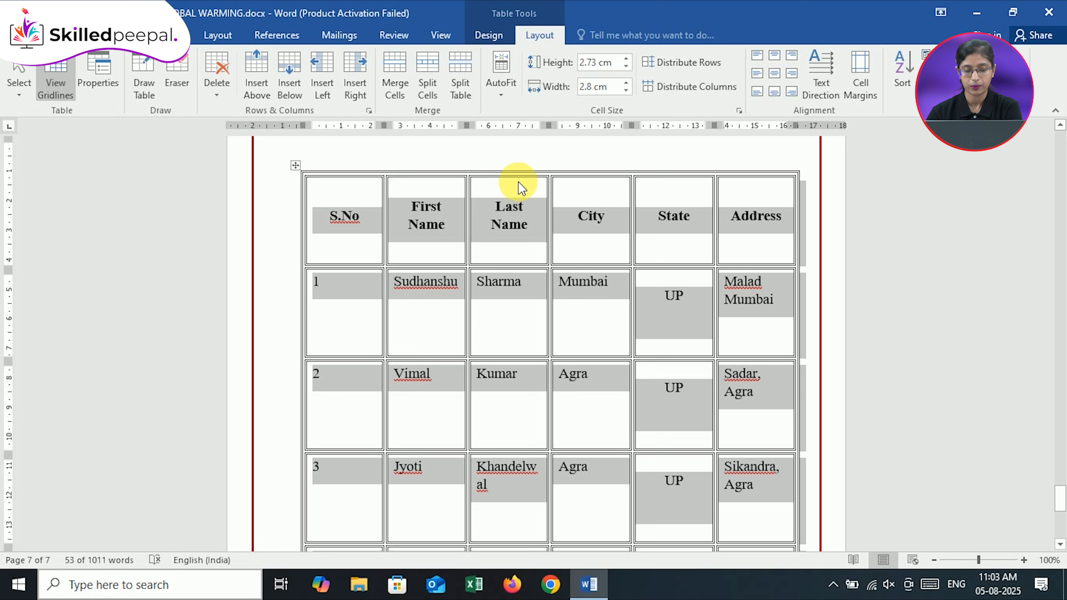
pyautogui.click(296, 168)
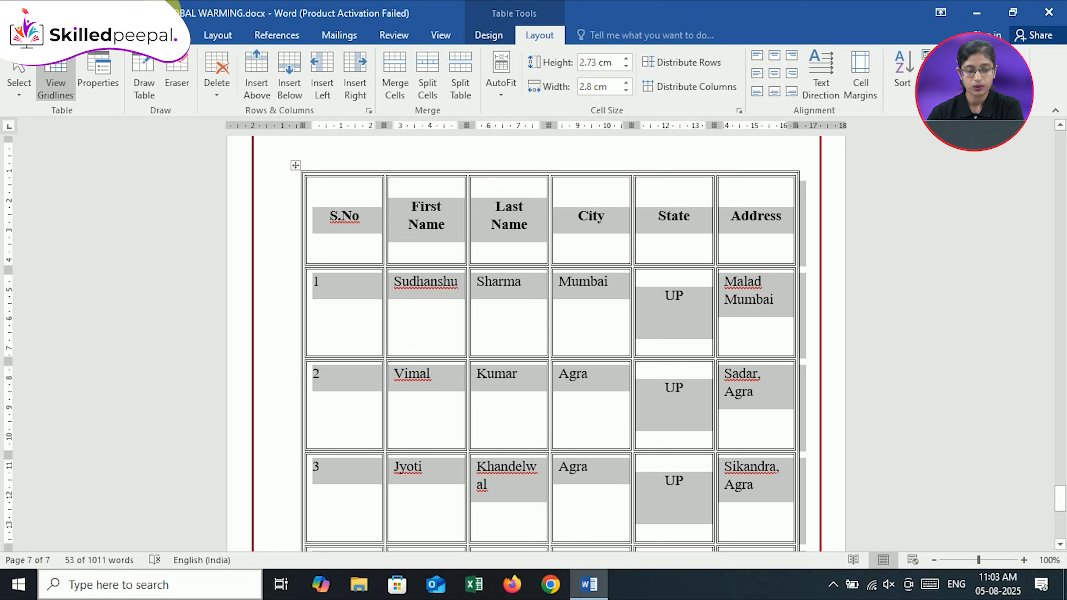
pyautogui.click(361, 227)
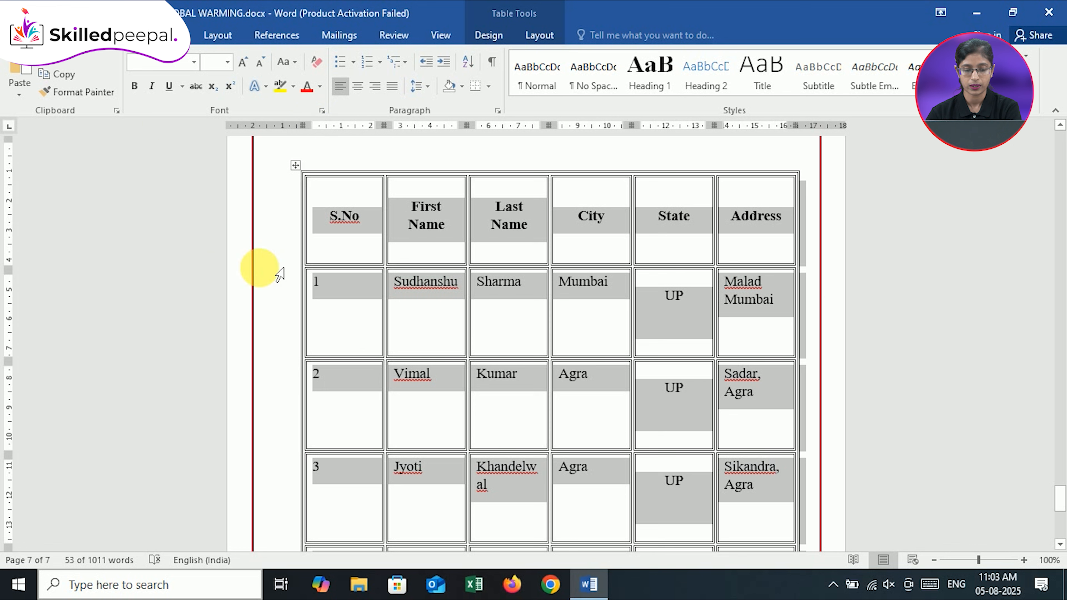
pyautogui.click(281, 287)
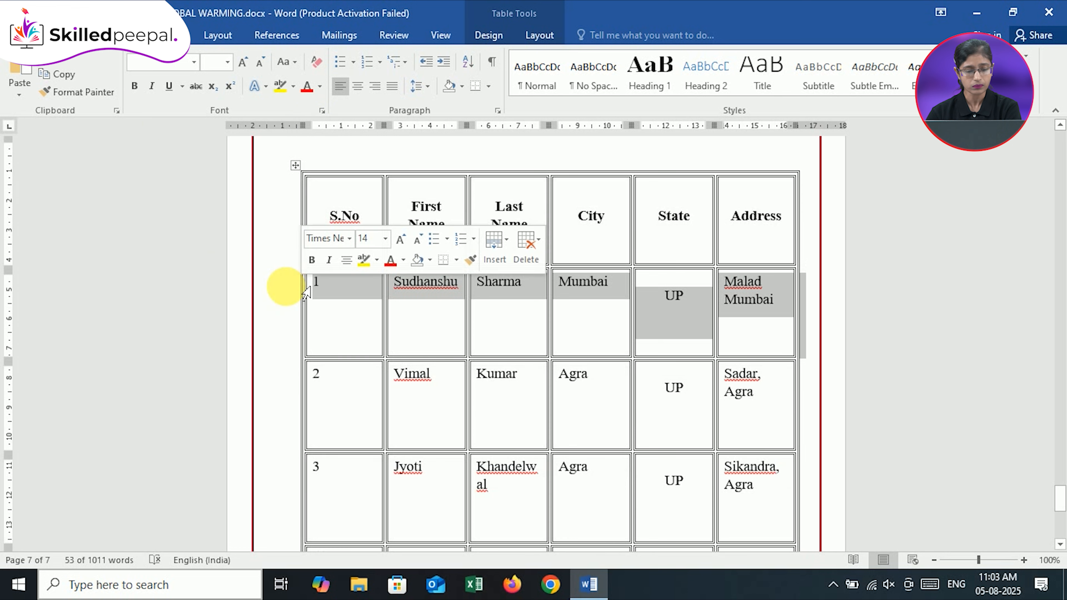
pyautogui.click(324, 305)
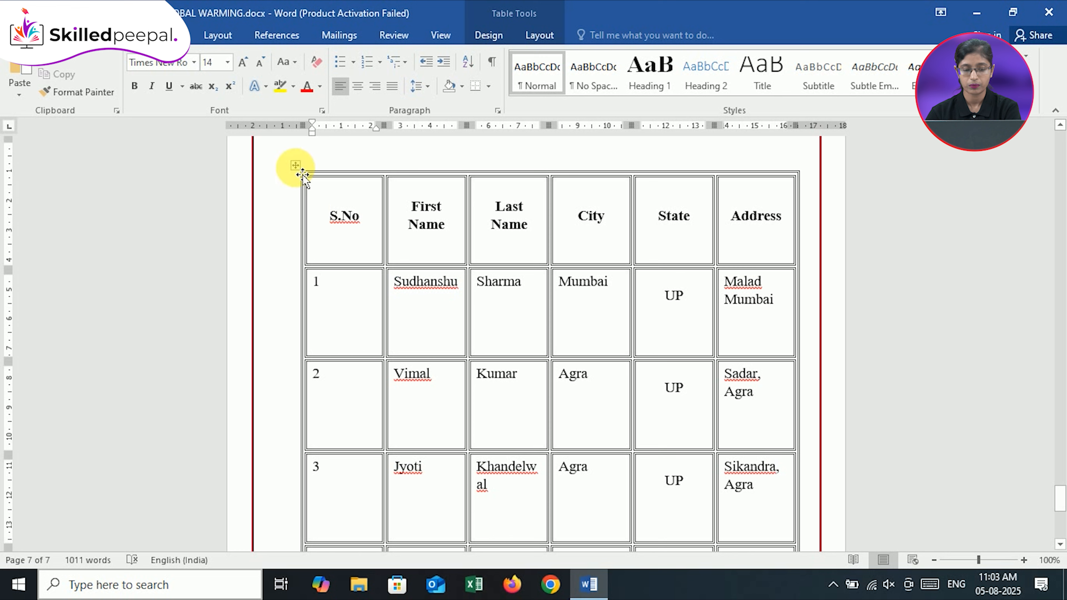
# Select the whole table and AutoFit its columns to their contents
pyautogui.click(297, 168)
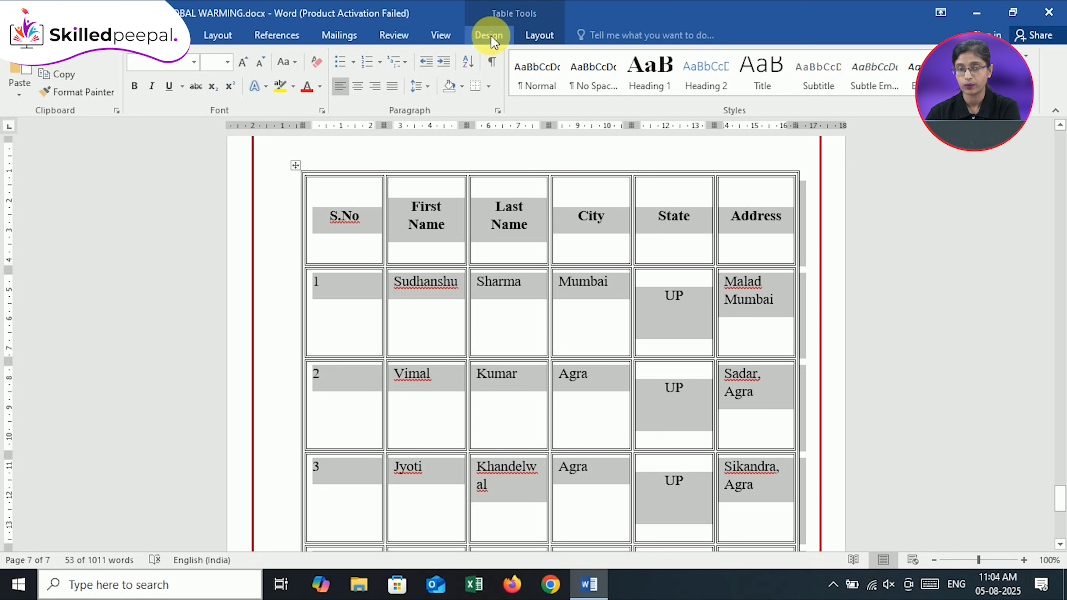
pyautogui.click(538, 42)
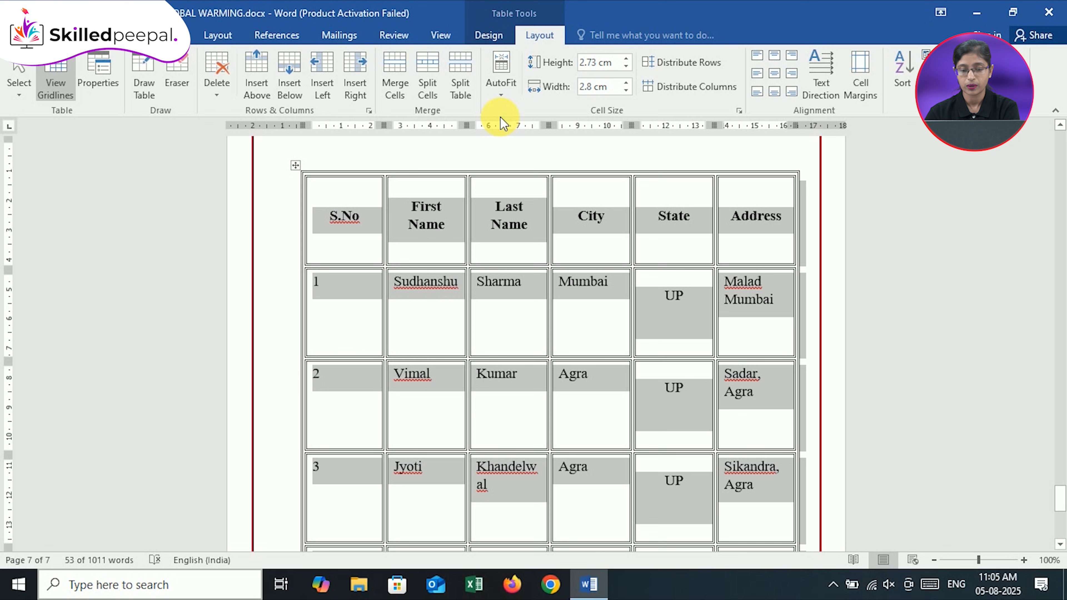
pyautogui.click(504, 88)
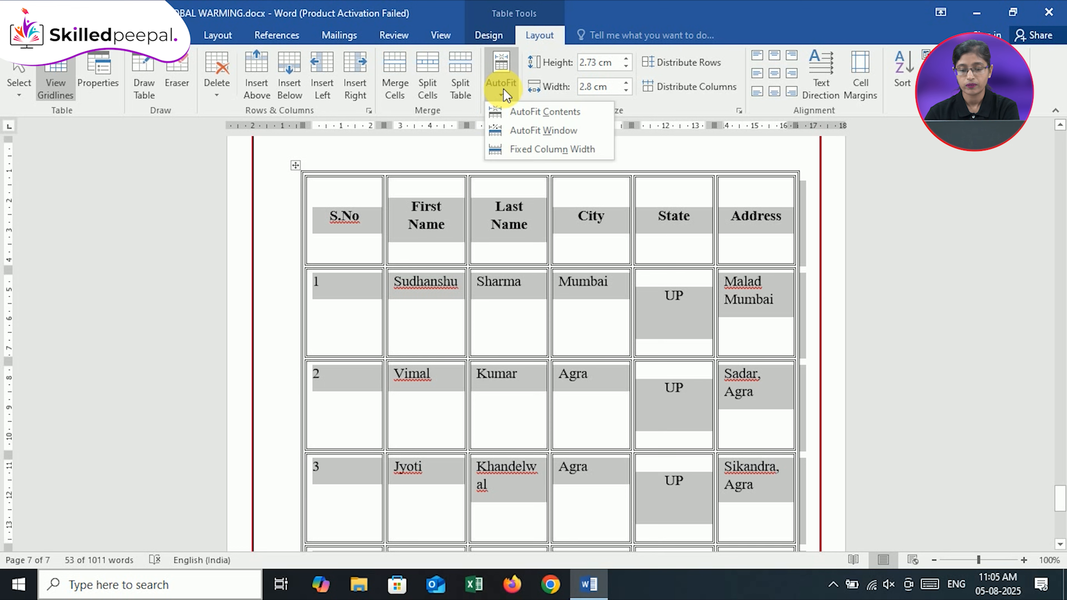
pyautogui.click(545, 112)
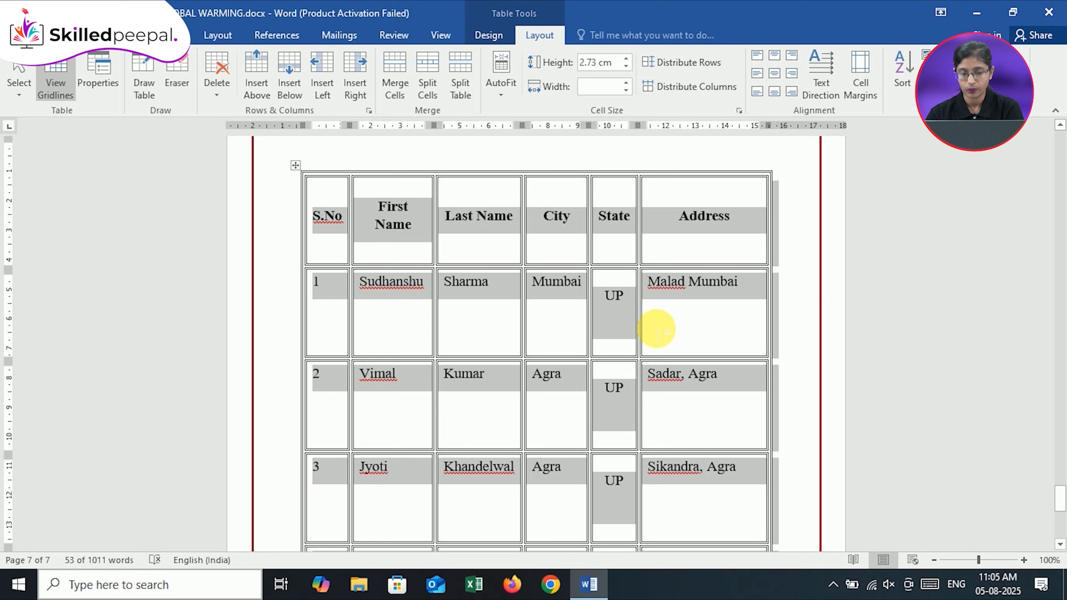
# Apply AutoFit Window to the selected table and switch it to Fixed Column Width
pyautogui.click(503, 89)
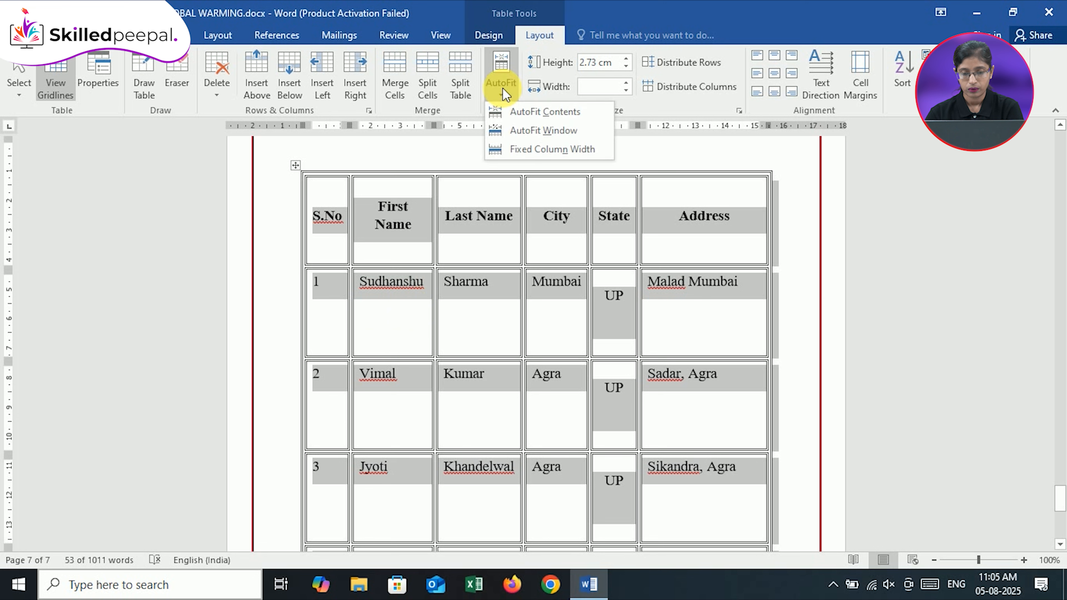
pyautogui.click(530, 132)
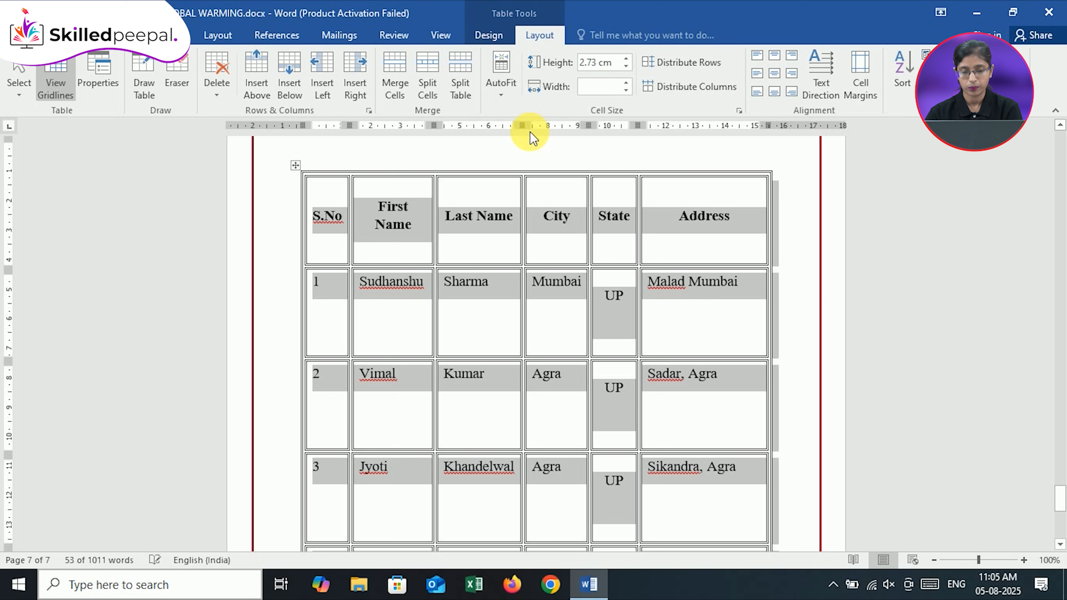
pyautogui.click(509, 93)
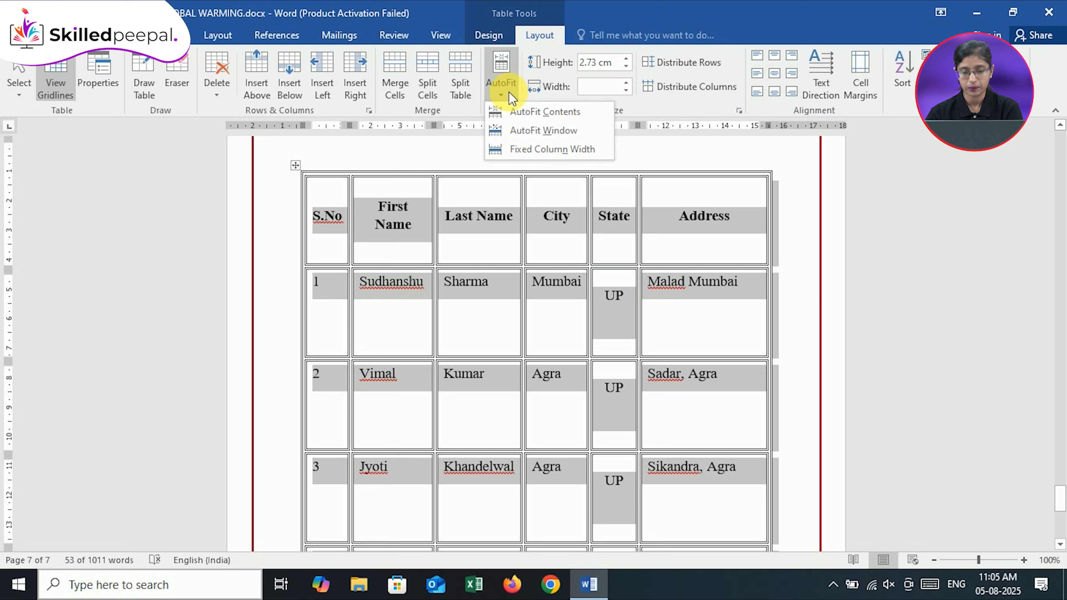
pyautogui.click(526, 130)
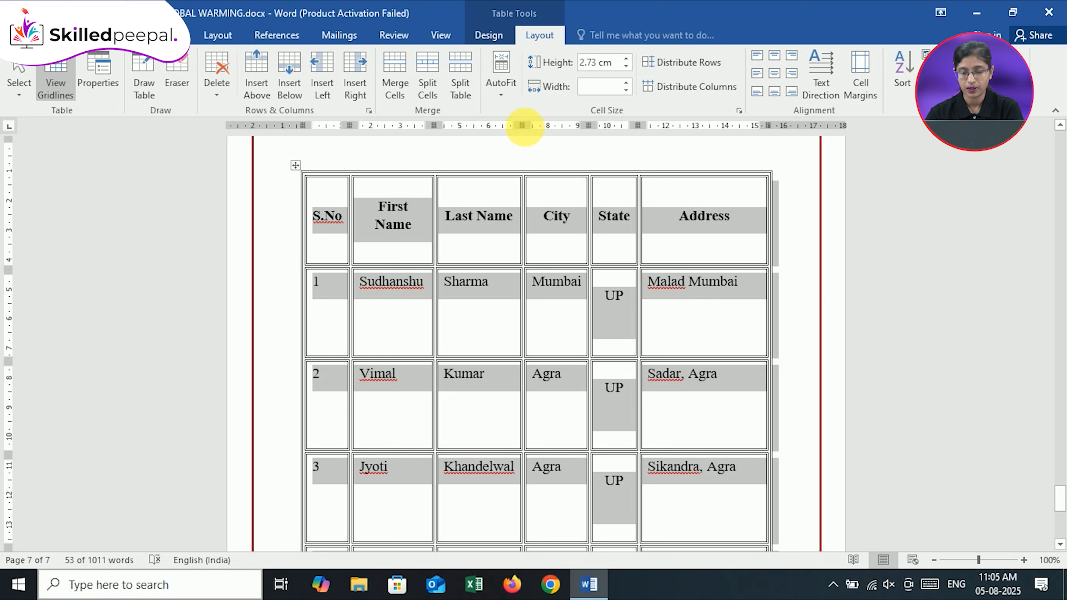
pyautogui.click(508, 94)
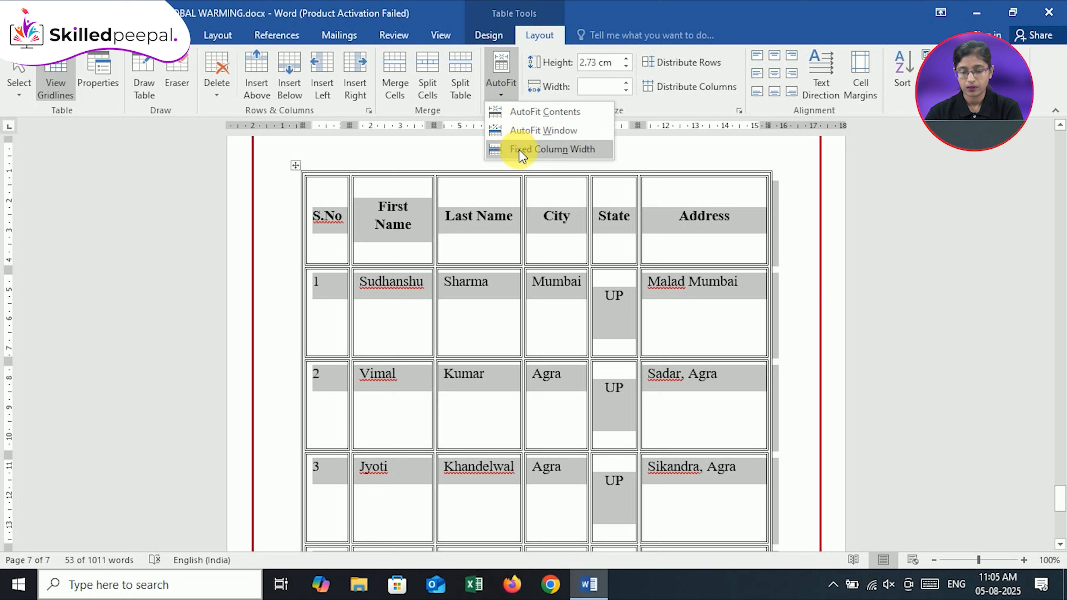
pyautogui.click(555, 151)
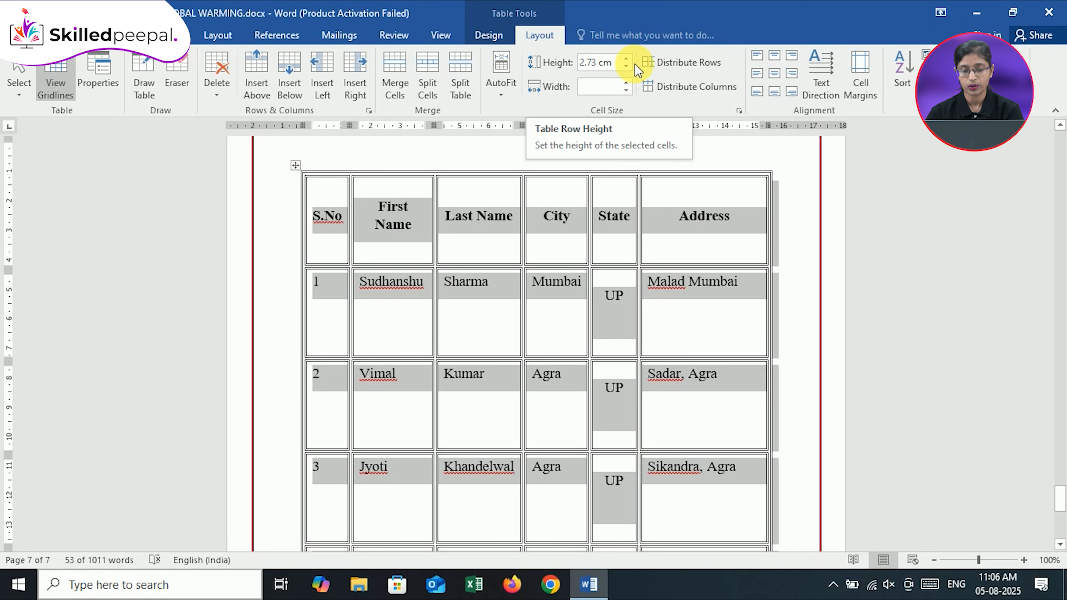
# Reduce the row height of the whole table in small increments to 1.3 cm
pyautogui.click(626, 67)
pyautogui.click(627, 67)
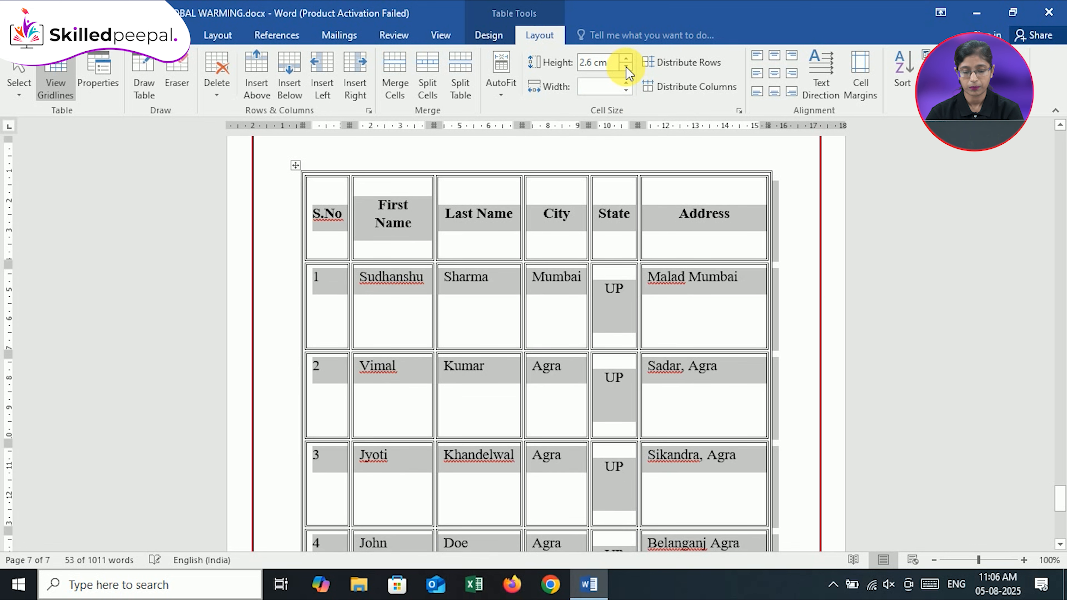
pyautogui.click(626, 67)
pyautogui.click(626, 67)
pyautogui.click(626, 68)
pyautogui.click(626, 68)
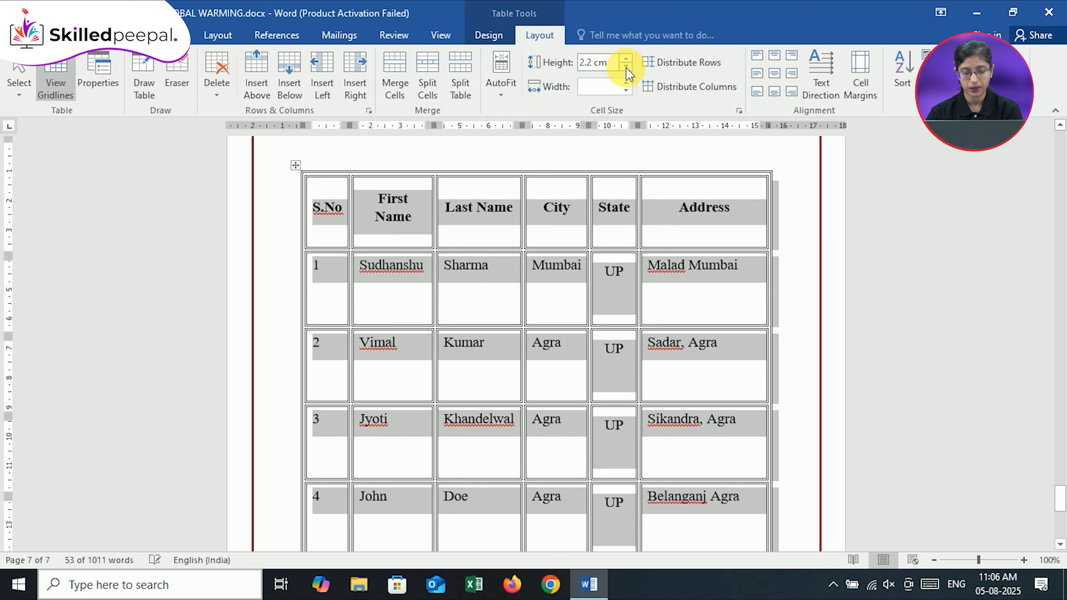
pyautogui.click(626, 68)
pyautogui.click(626, 68)
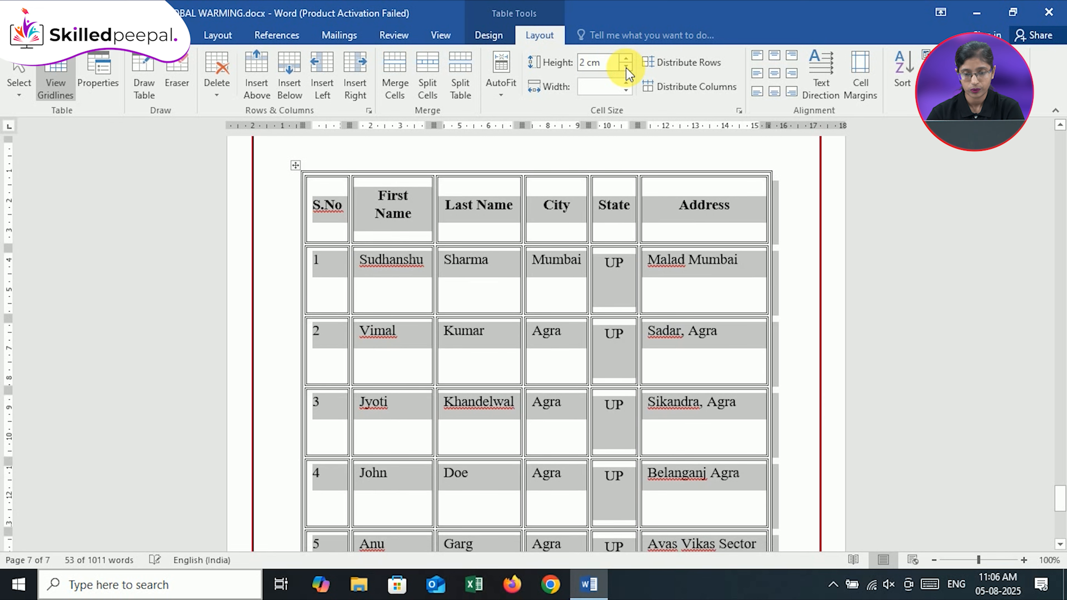
pyautogui.click(626, 68)
pyautogui.click(626, 68)
pyautogui.click(627, 68)
pyautogui.click(626, 67)
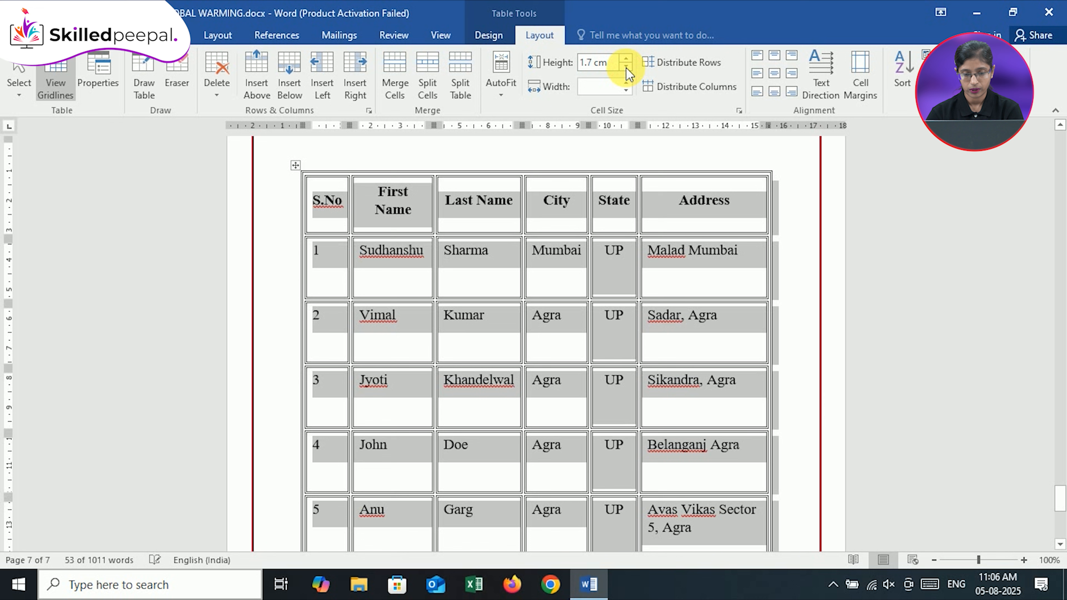
pyautogui.click(626, 68)
pyautogui.click(626, 68)
pyautogui.click(626, 67)
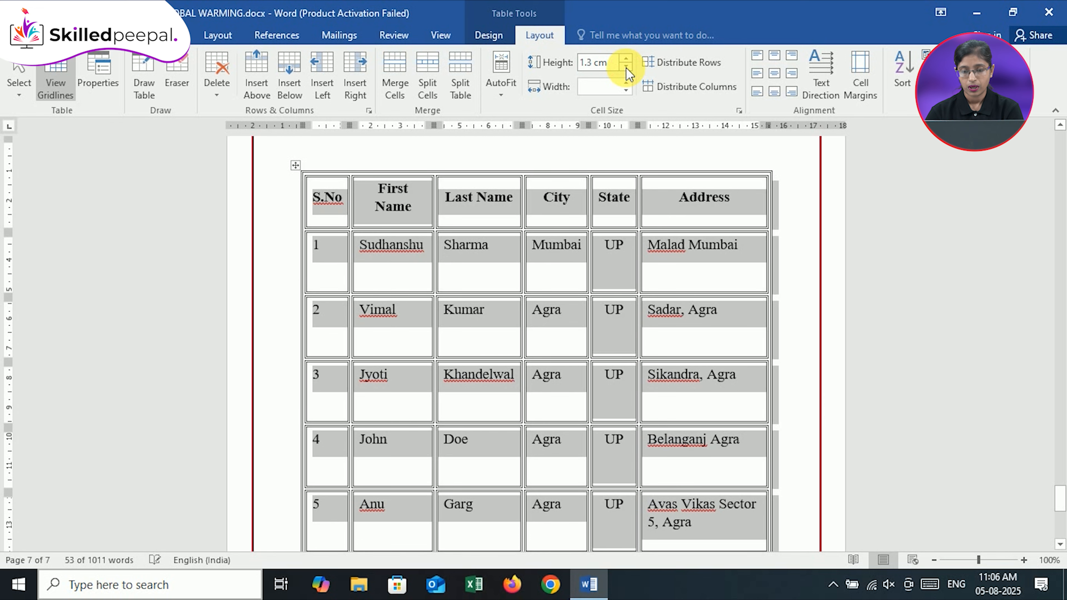
# Set the height of all table rows to 2.1 cm
pyautogui.click(609, 72)
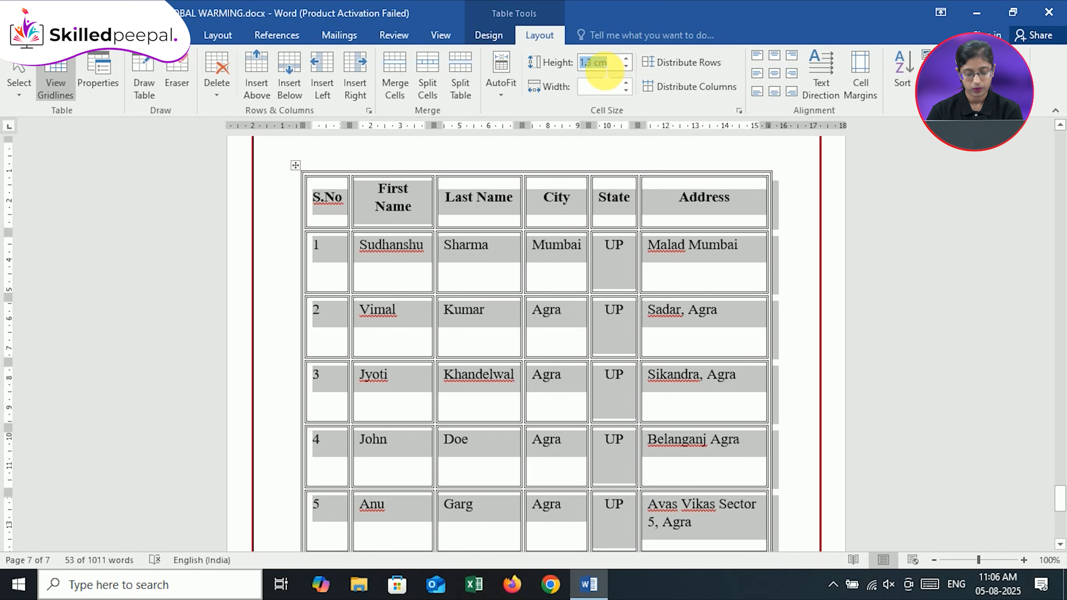
pyautogui.write('2.1')
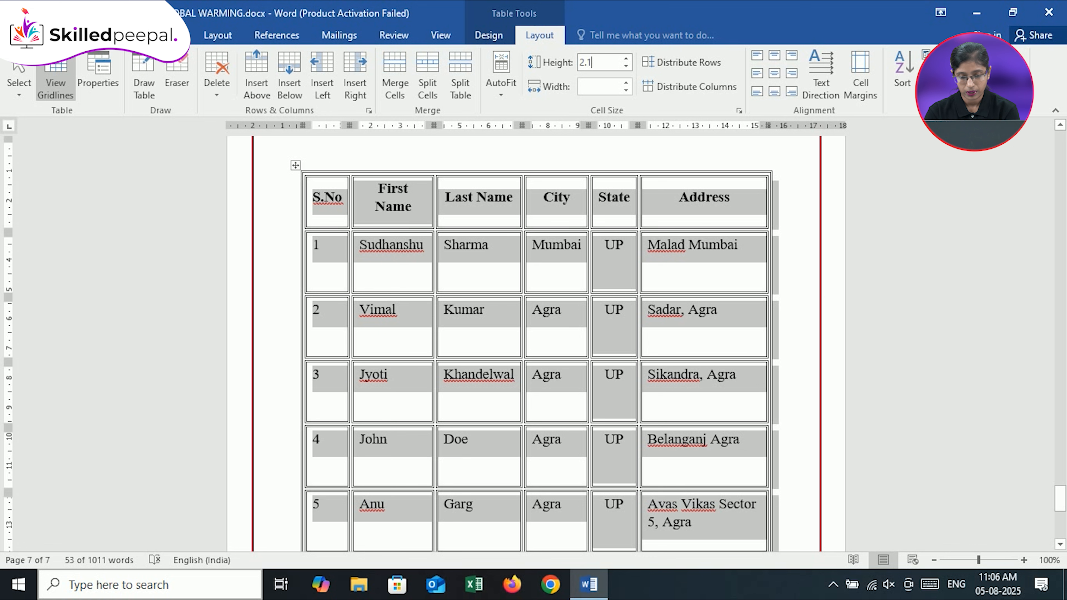
pyautogui.press('Return')
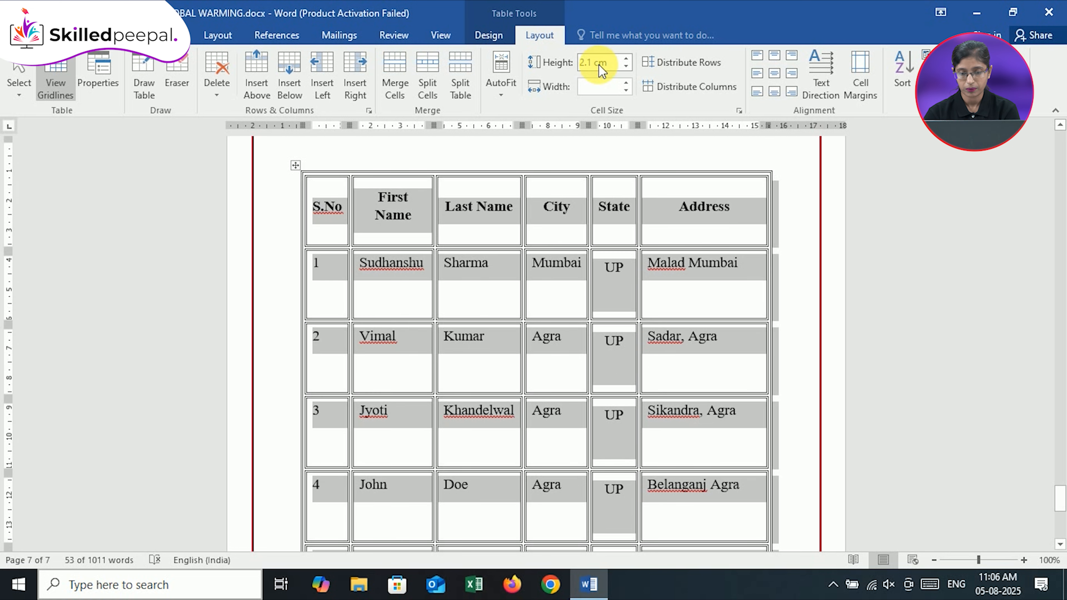
# Adjust the width of all table columns in small increments until it is 2.8 cm
pyautogui.click(627, 90)
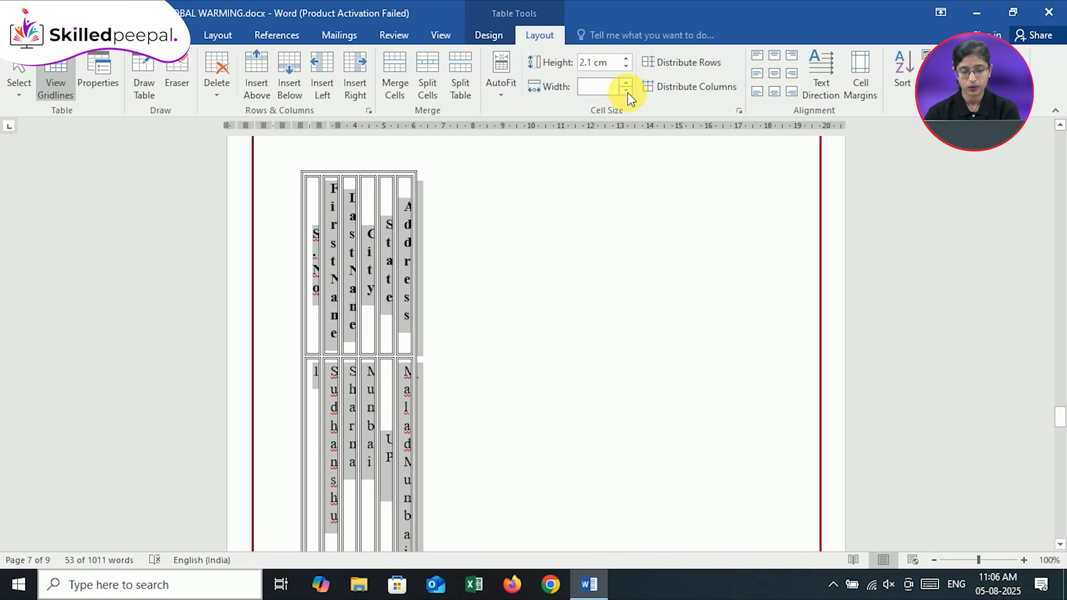
pyautogui.click(626, 88)
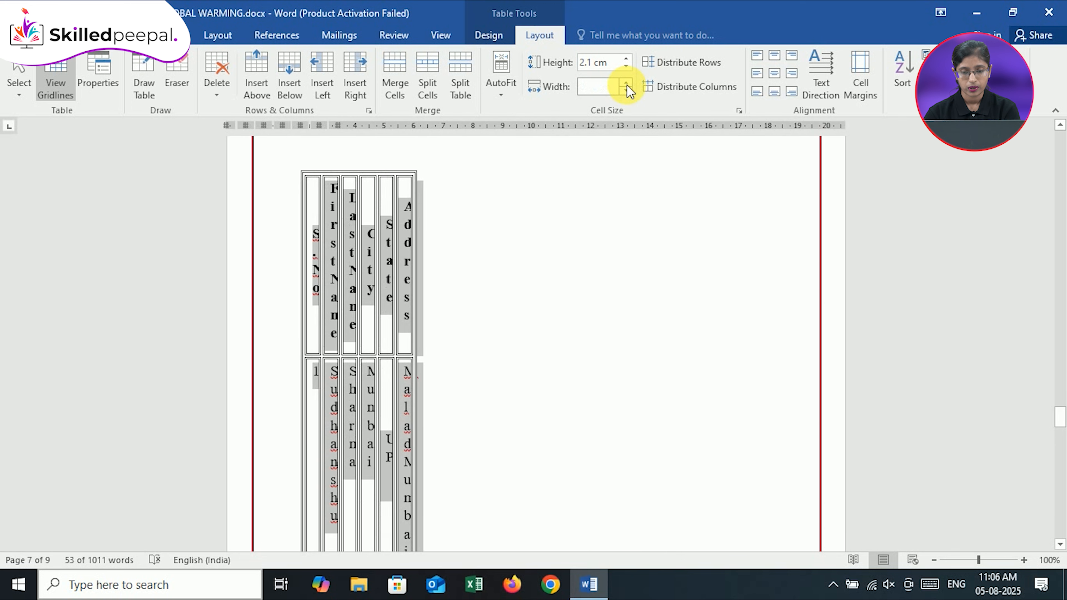
pyautogui.click(627, 85)
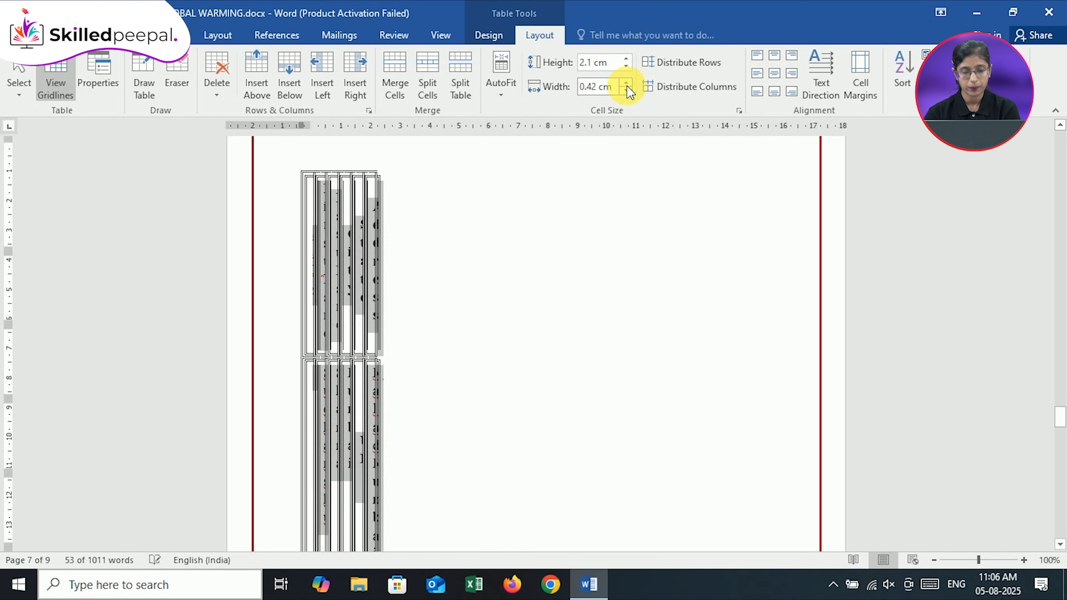
pyautogui.click(627, 85)
pyautogui.click(627, 85)
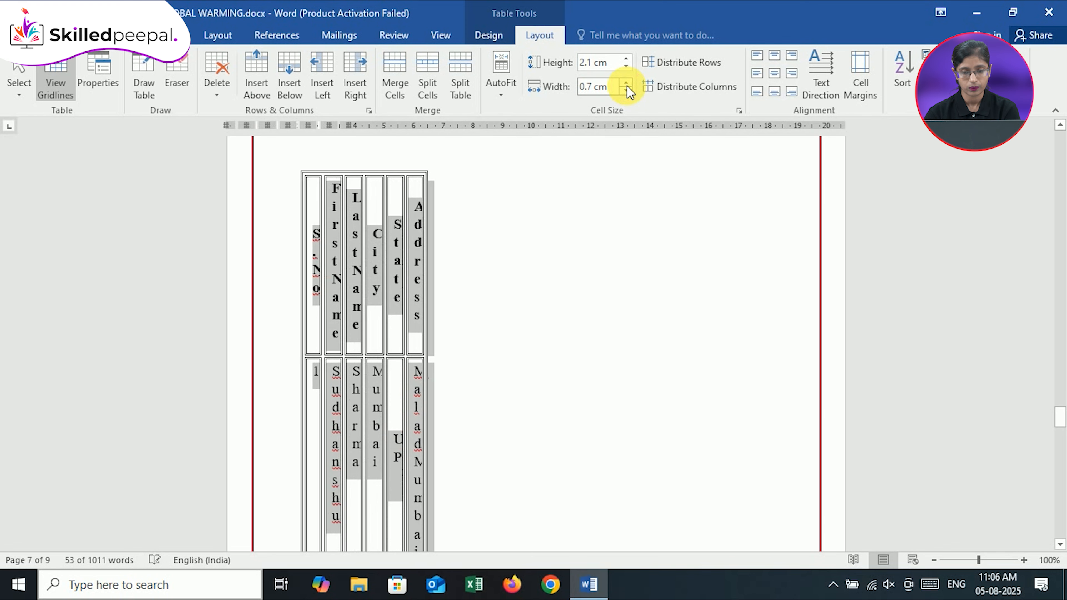
pyautogui.click(627, 85)
pyautogui.click(627, 85)
pyautogui.click(627, 85)
pyautogui.click(627, 85)
pyautogui.click(627, 85)
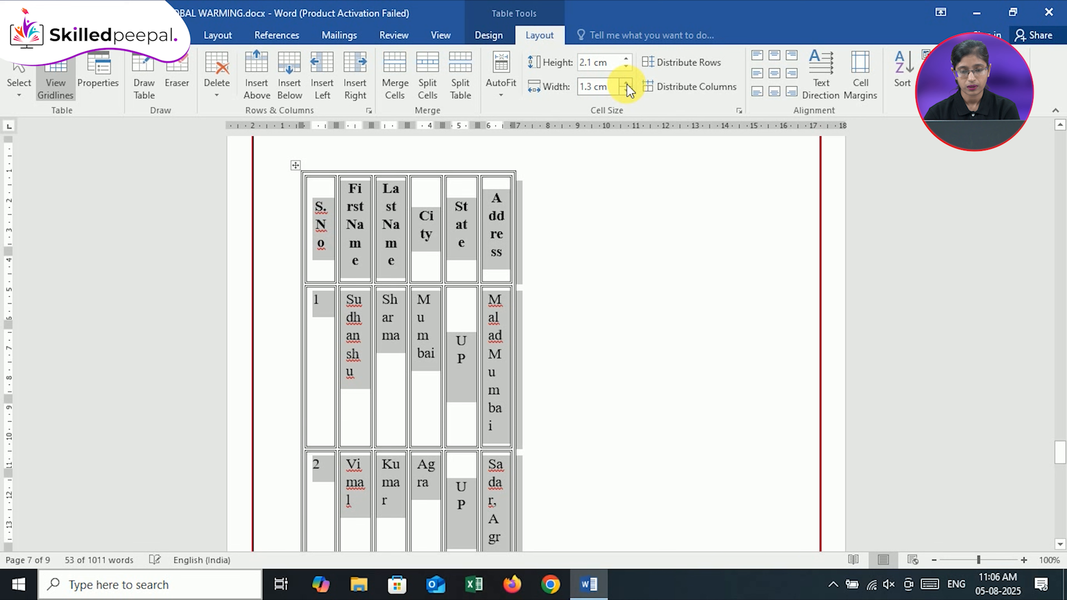
pyautogui.click(627, 84)
pyautogui.click(627, 83)
pyautogui.click(626, 84)
pyautogui.click(627, 85)
pyautogui.click(627, 85)
pyautogui.click(627, 85)
pyautogui.click(627, 85)
pyautogui.click(627, 85)
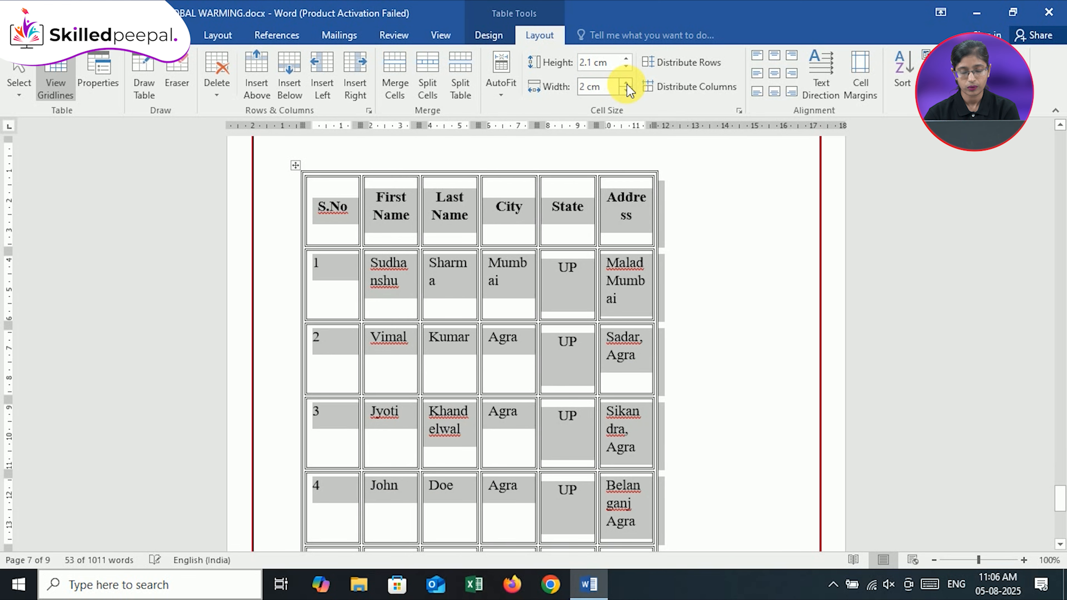
pyautogui.click(627, 85)
pyautogui.click(627, 85)
pyautogui.click(627, 85)
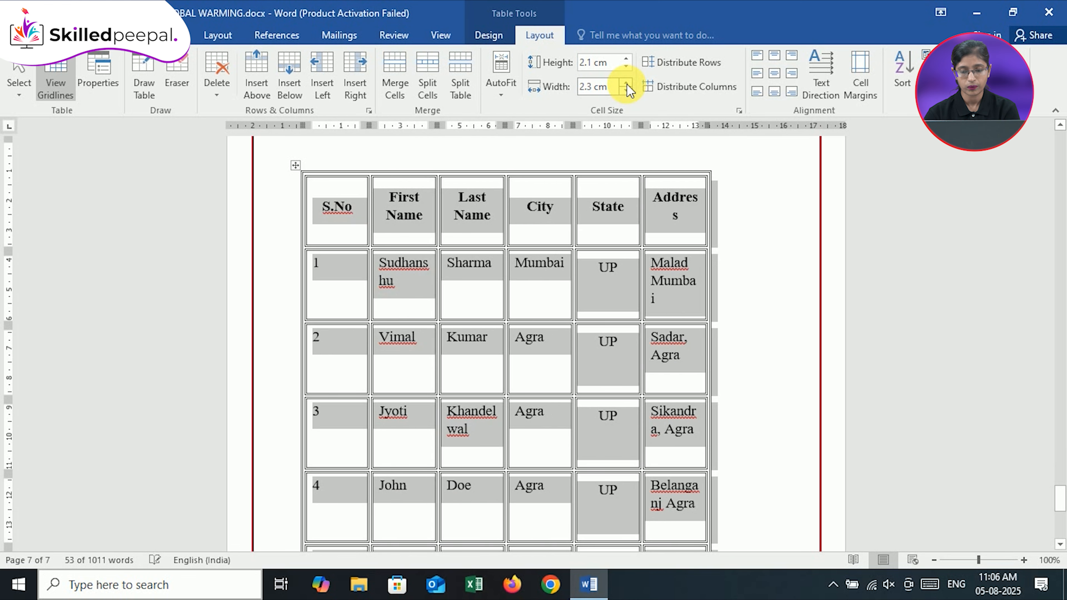
pyautogui.click(627, 85)
pyautogui.click(627, 85)
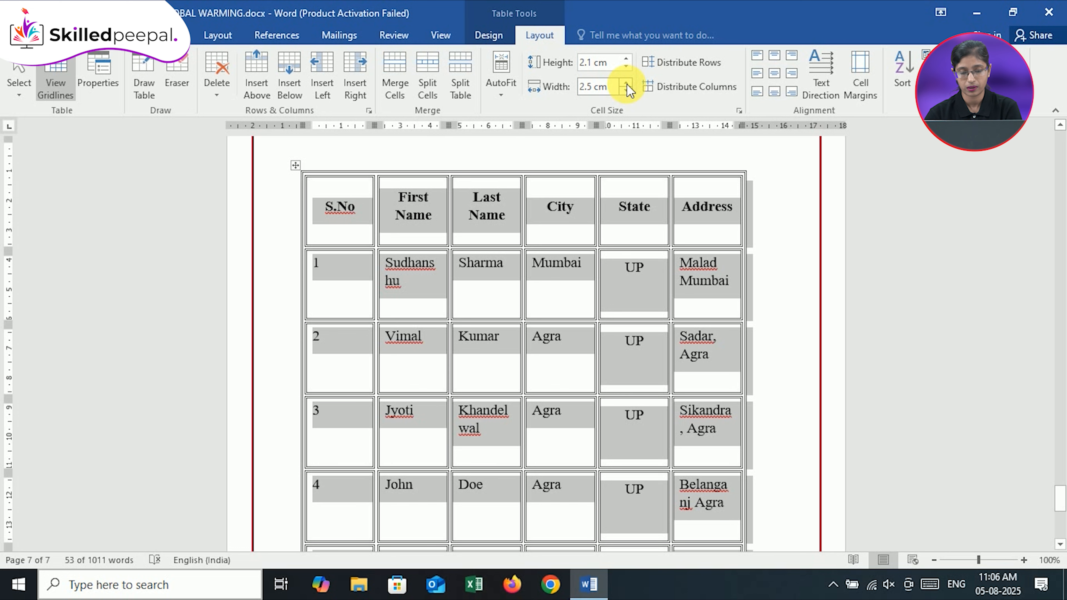
pyautogui.click(627, 83)
pyautogui.click(626, 82)
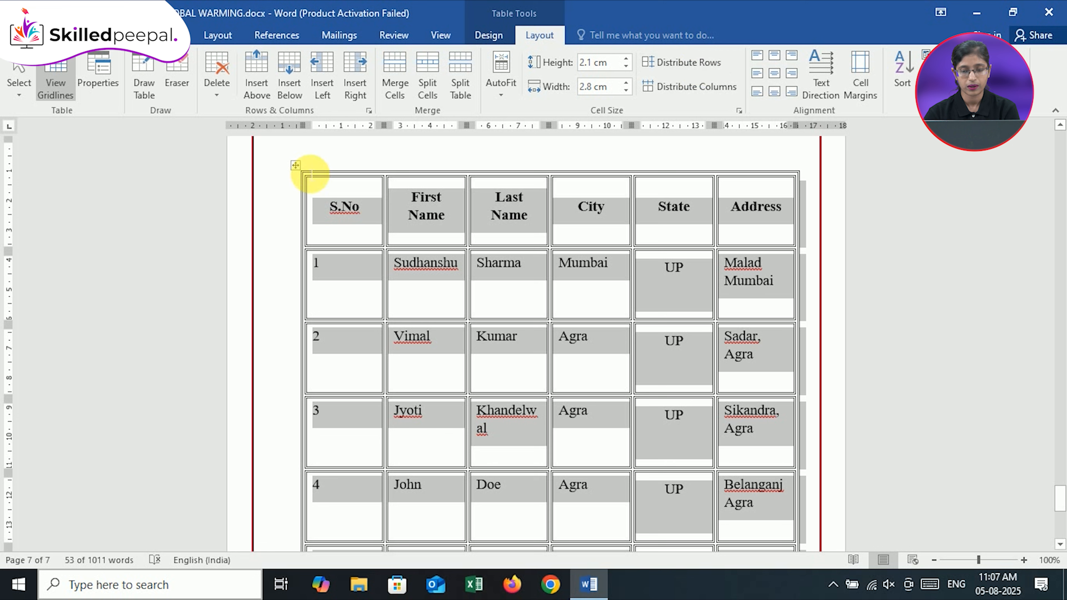
# Distribute the height equally across all rows of the whole table
pyautogui.click(294, 166)
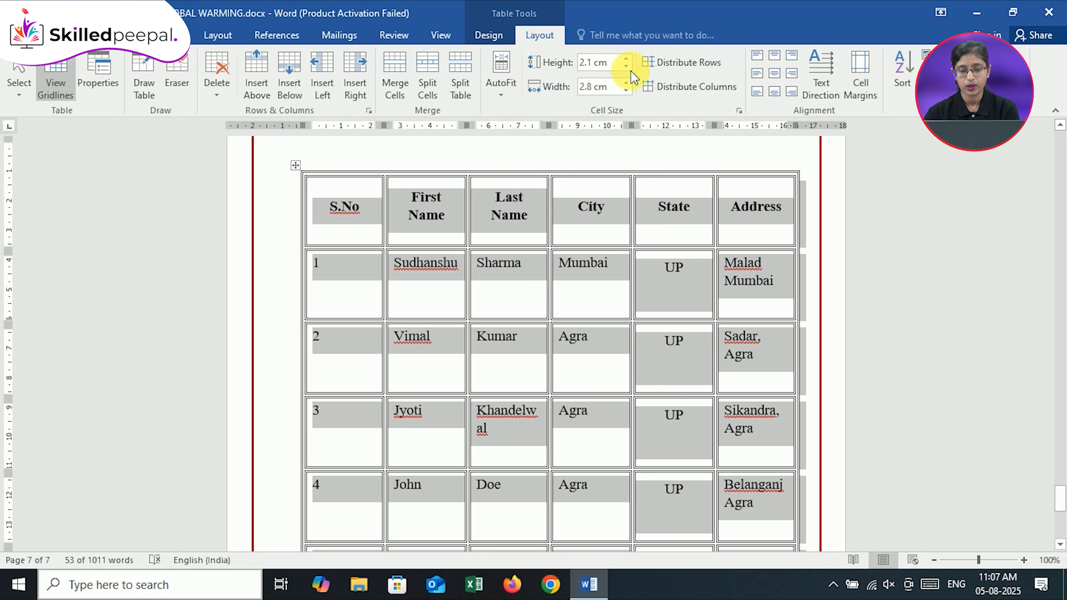
pyautogui.click(687, 69)
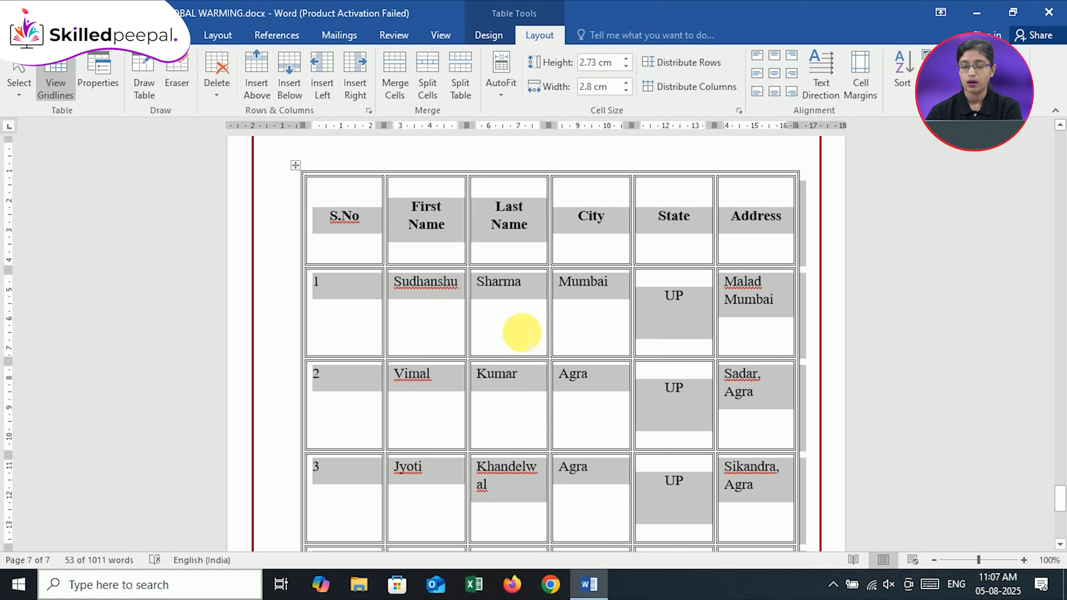
# Distribute the width equally across all table columns and set the table's preferred width to 16.6 cm, measured in centimeters
pyautogui.click(706, 87)
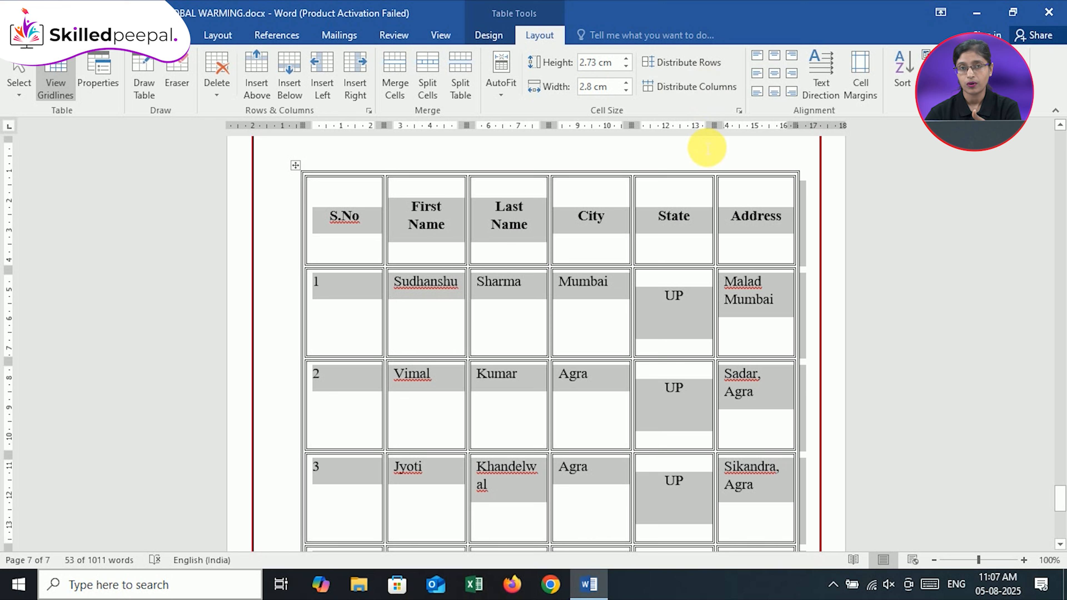
pyautogui.click(739, 112)
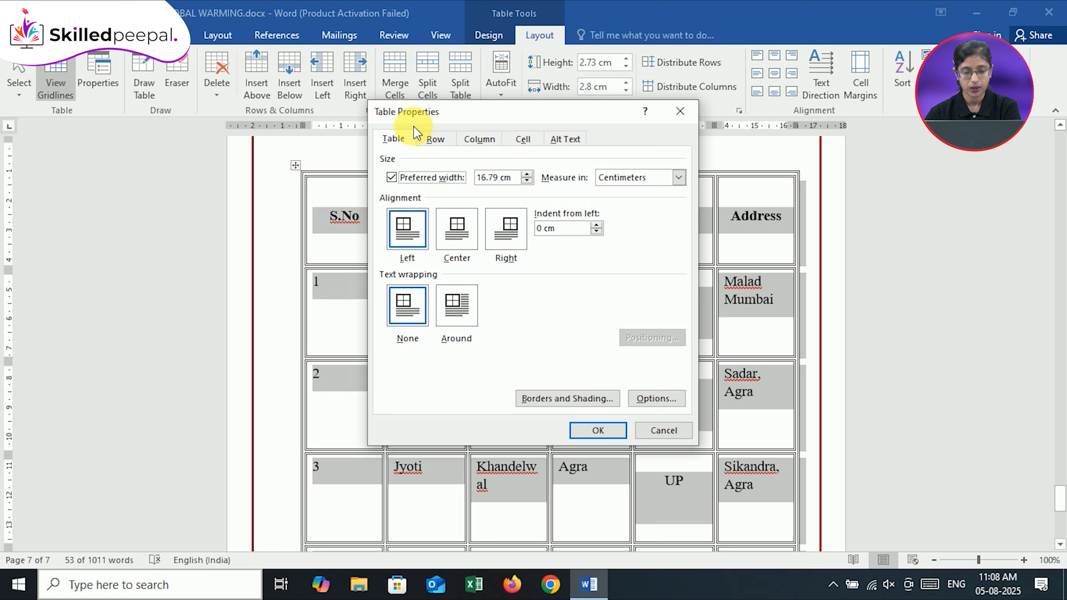
pyautogui.click(397, 138)
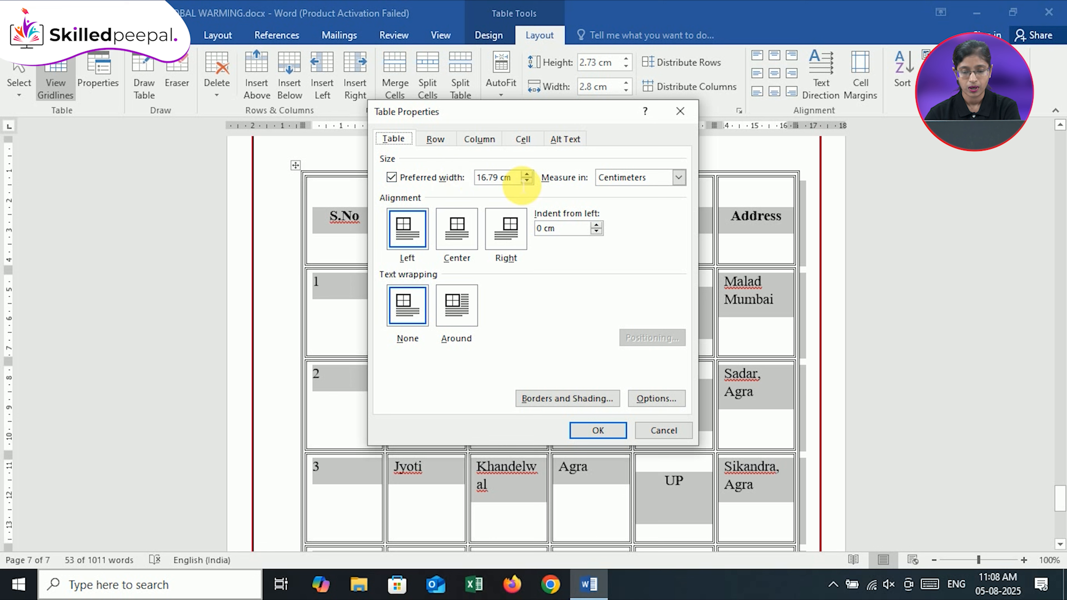
pyautogui.click(527, 182)
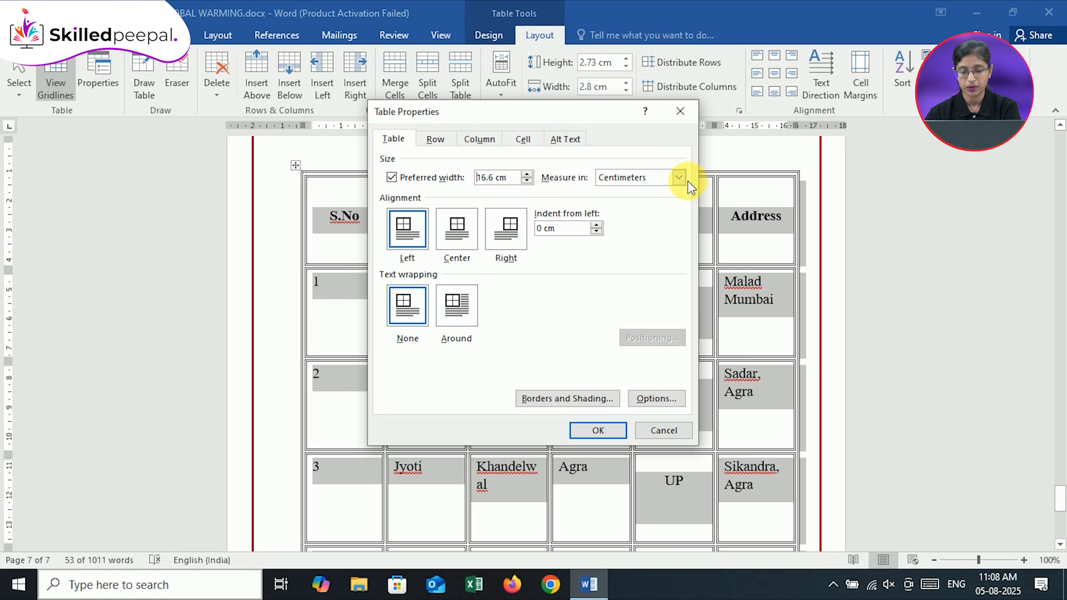
pyautogui.click(679, 177)
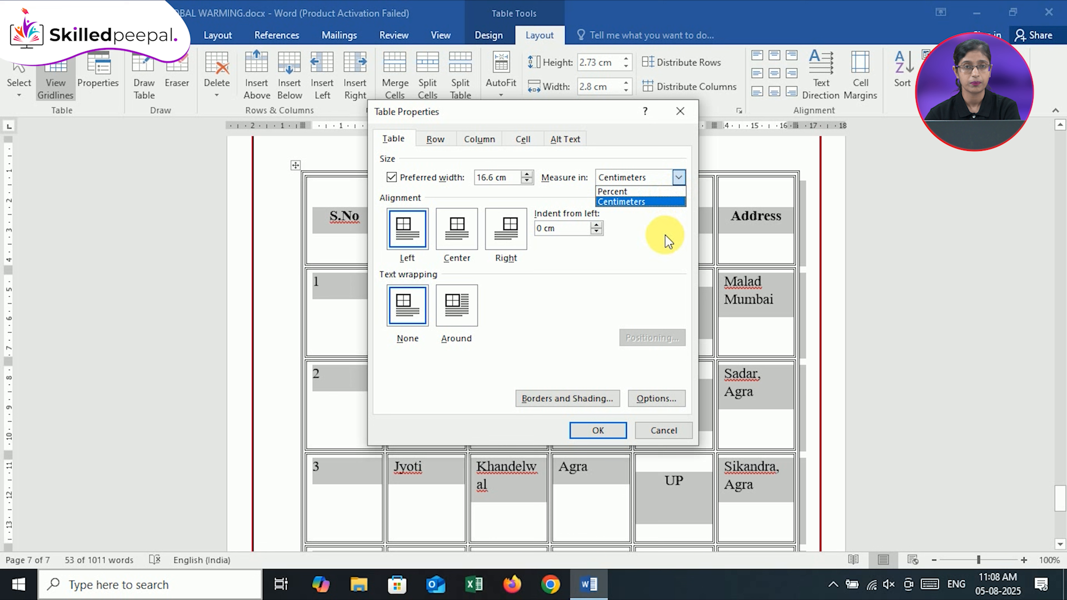
pyautogui.click(672, 201)
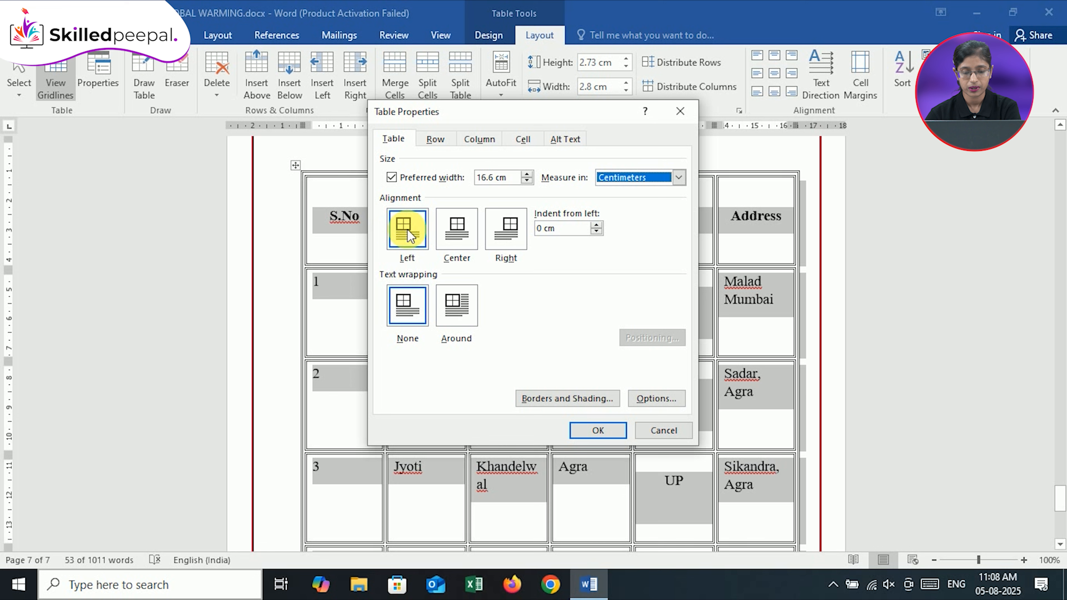
# Try the Center alignment, then set the table's alignment to Right with text wrapping Around
pyautogui.click(466, 237)
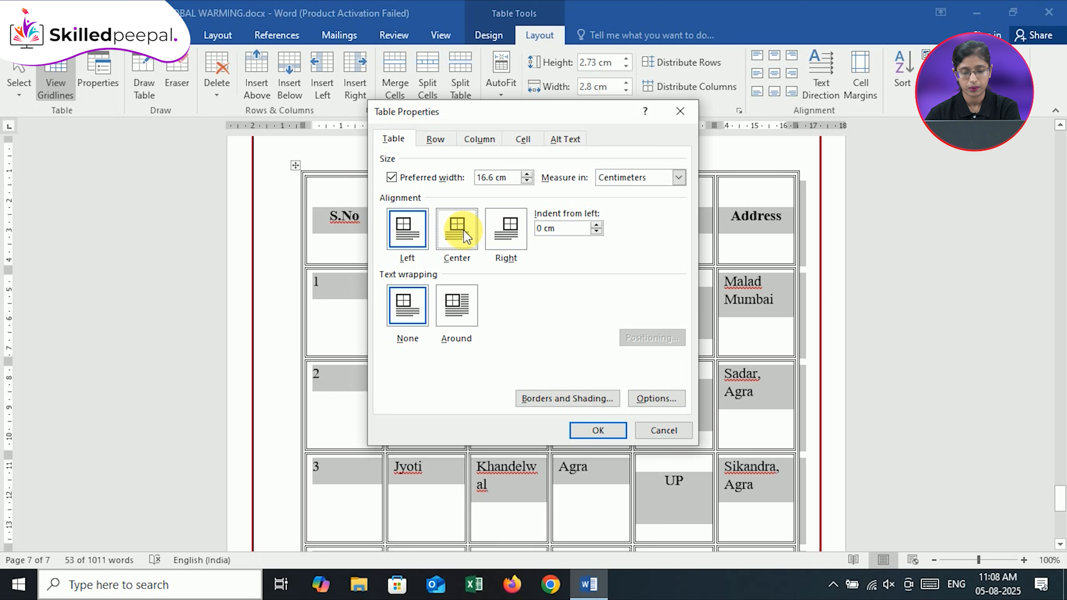
pyautogui.click(524, 243)
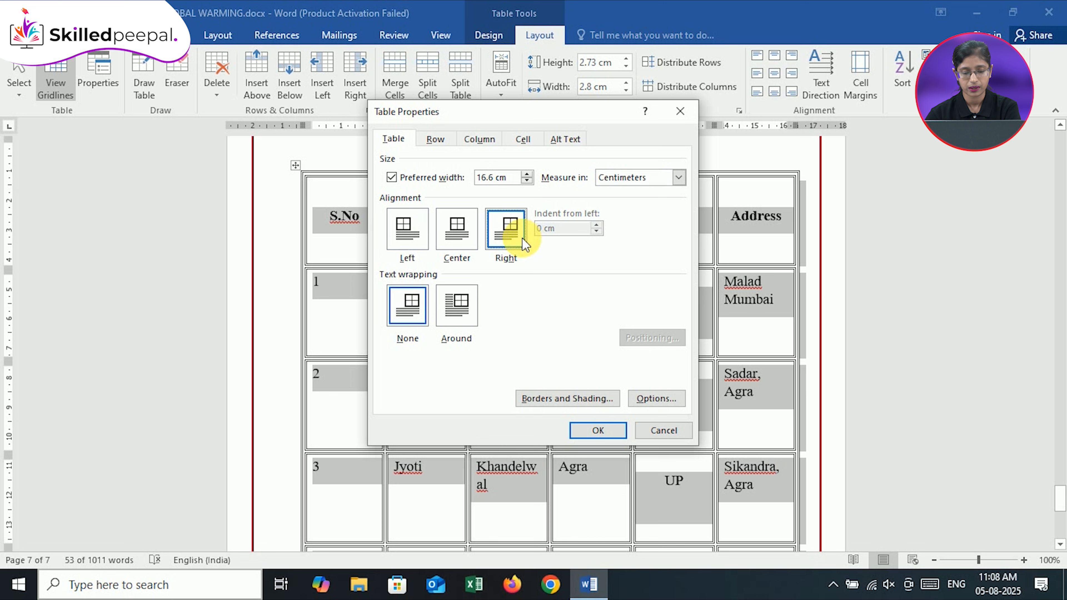
pyautogui.click(403, 314)
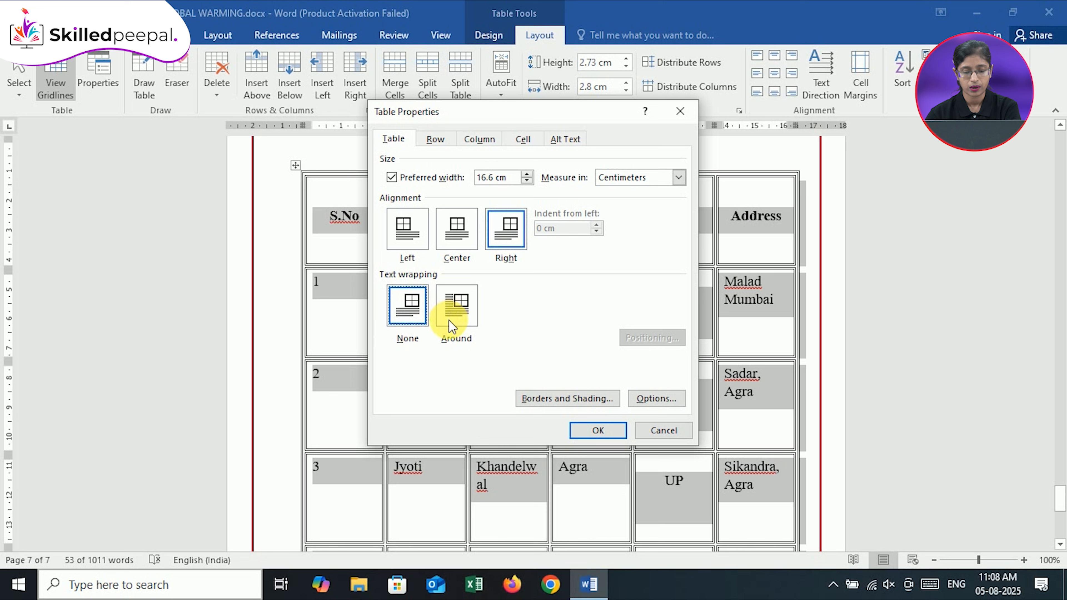
pyautogui.click(462, 315)
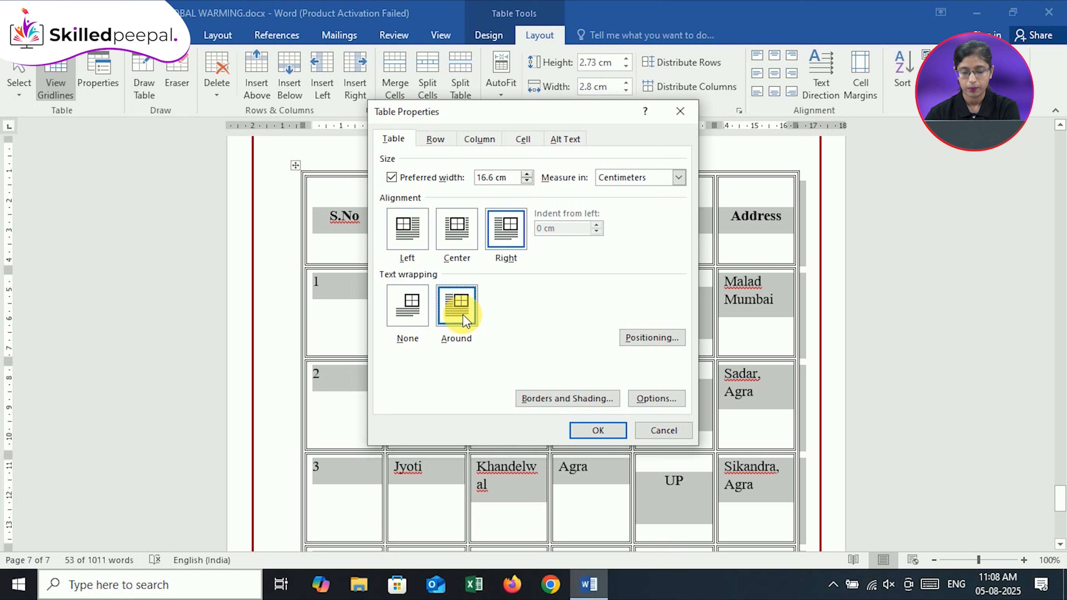
# Review the table's horizontal positioning options, keep Right relative to Column, and set its vertical position to 2 cm relative to Margin
pyautogui.click(664, 342)
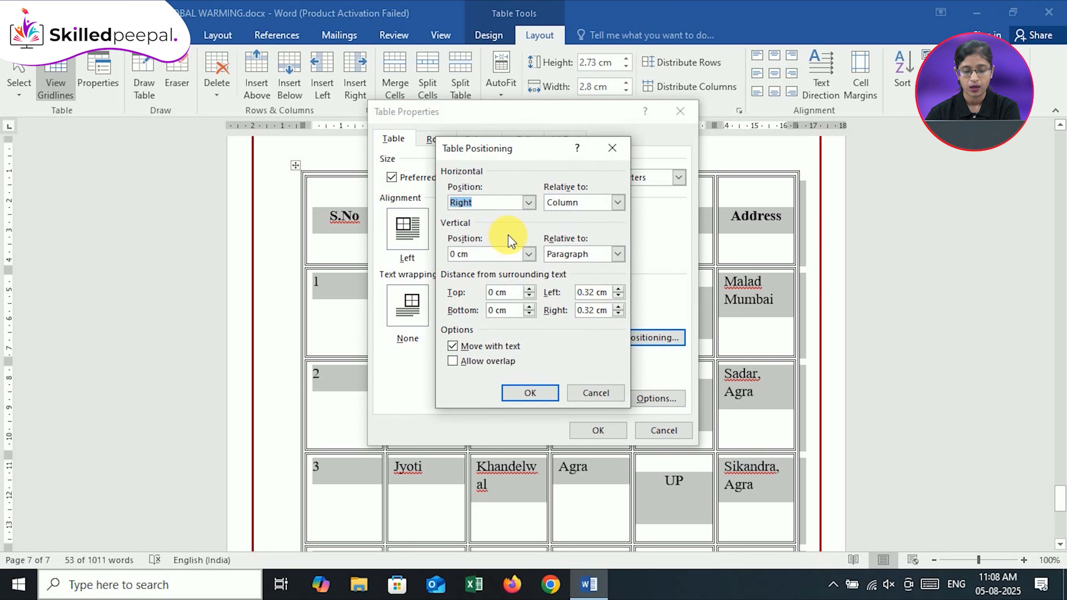
pyautogui.click(528, 203)
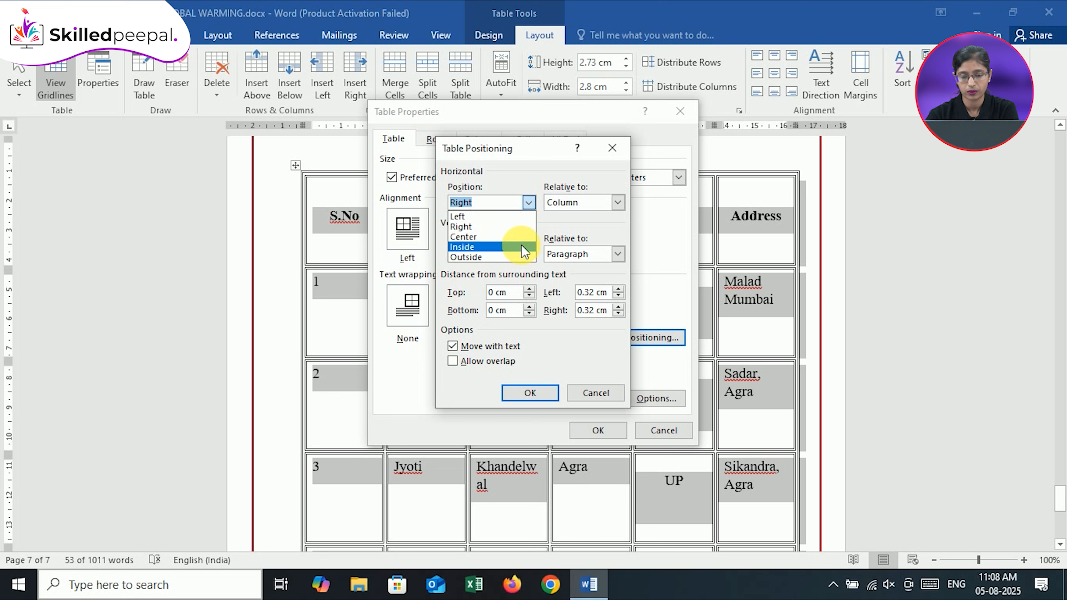
pyautogui.click(617, 203)
pyautogui.click(617, 204)
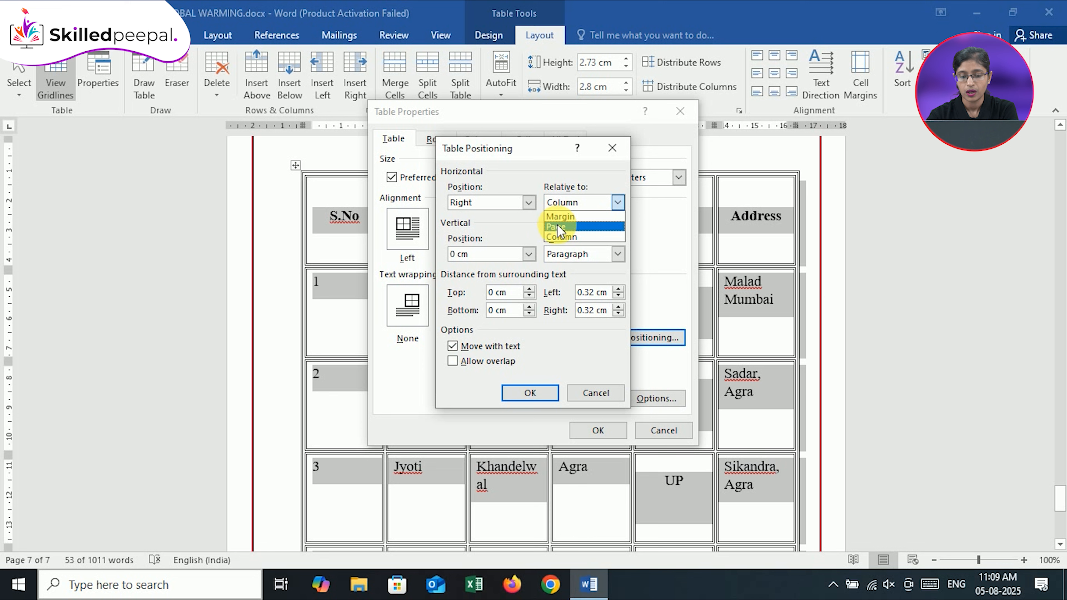
pyautogui.click(529, 235)
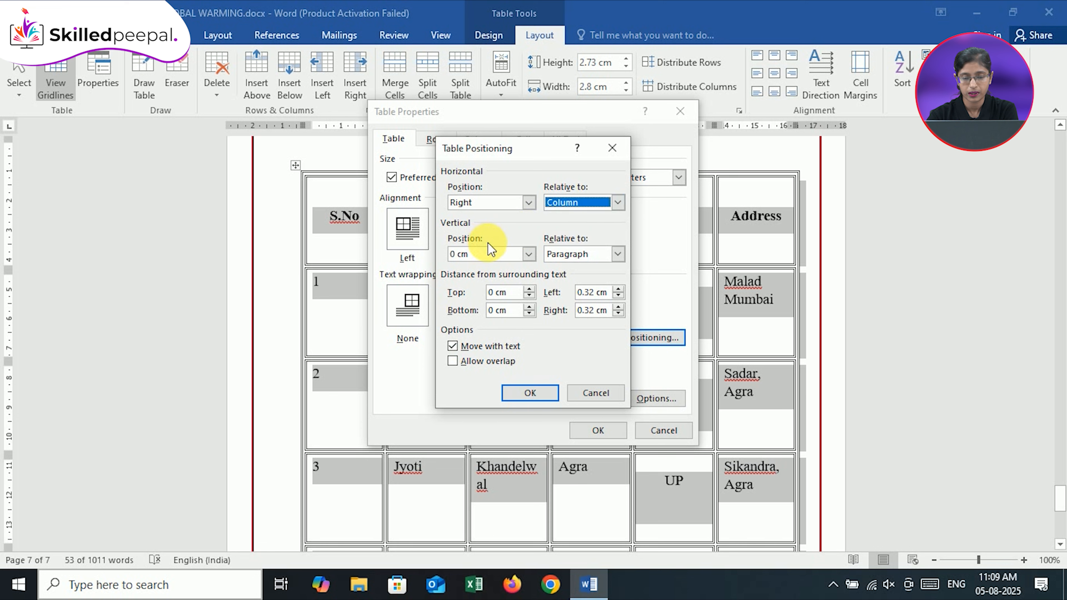
pyautogui.click(529, 254)
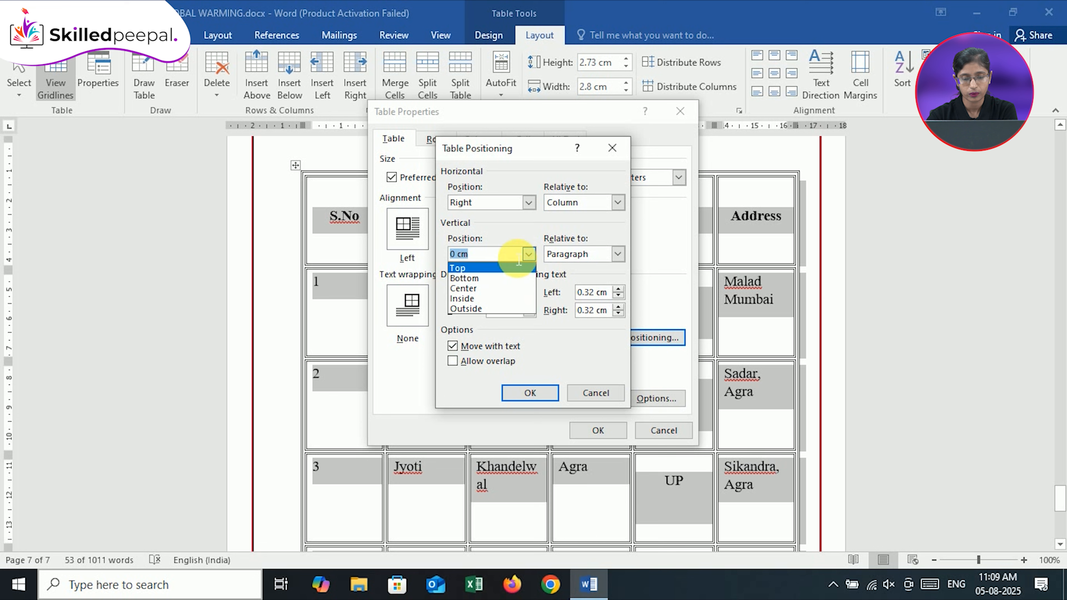
pyautogui.click(520, 264)
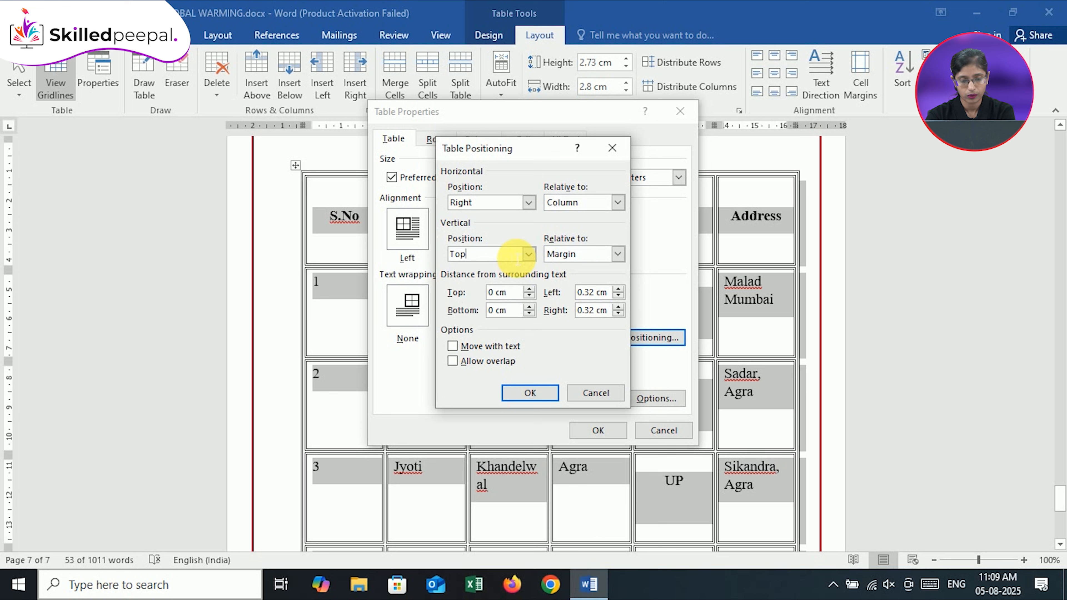
pyautogui.press('BackSpace')
pyautogui.press('BackSpace')
pyautogui.press('BackSpace')
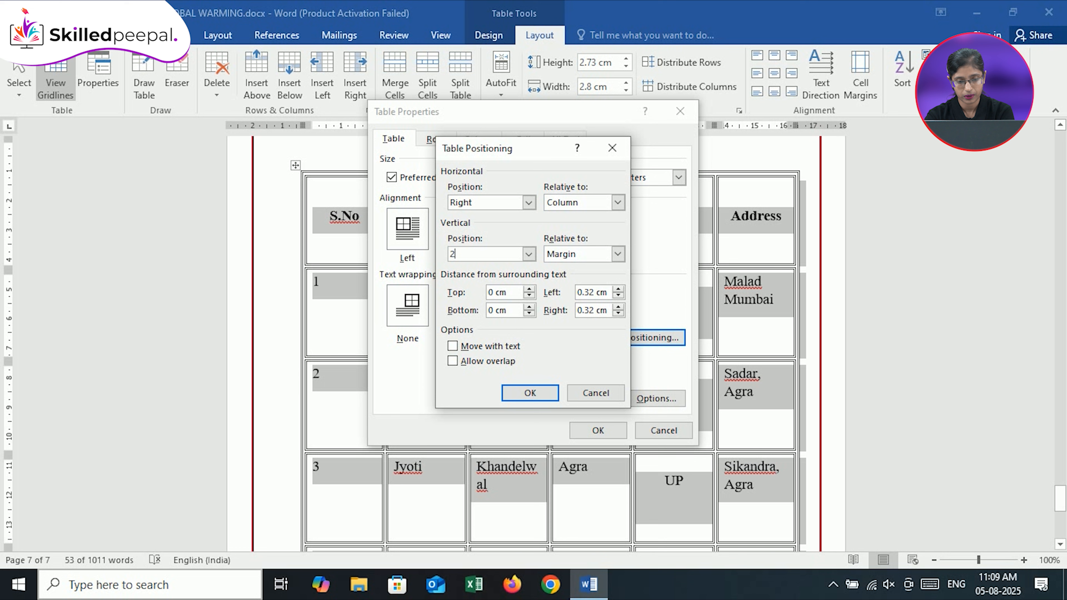
pyautogui.press('Return')
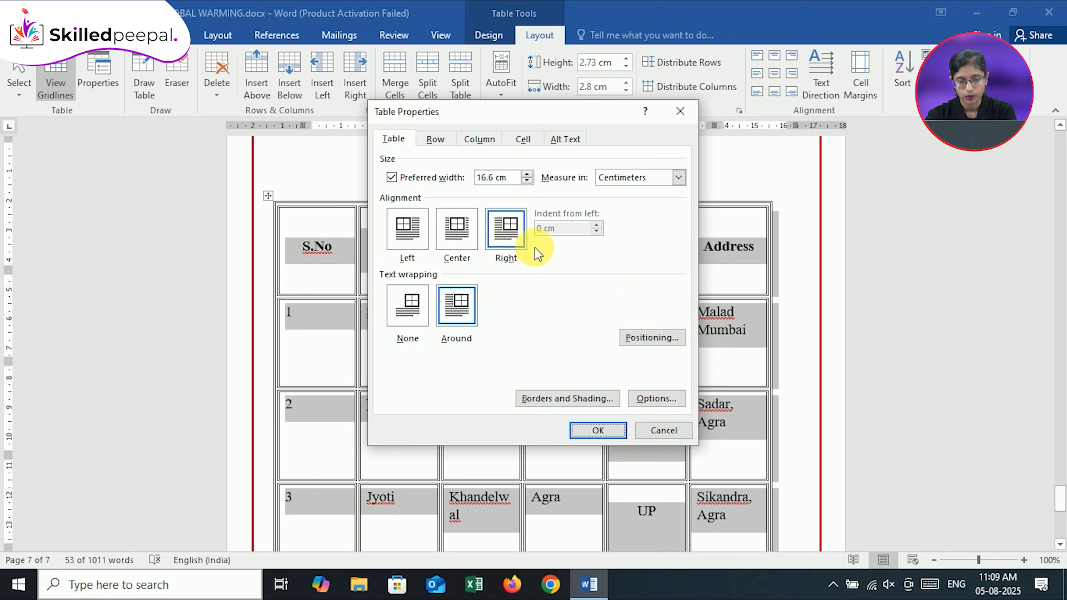
# Set the table's vertical position to Top relative to Margin and apply the table properties
pyautogui.click(646, 337)
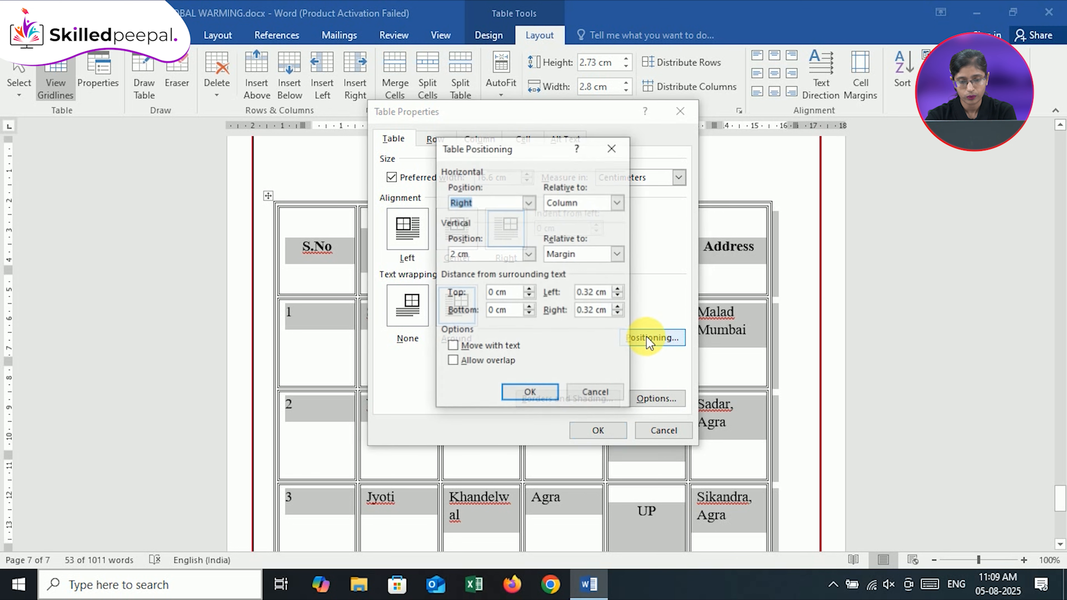
pyautogui.click(528, 254)
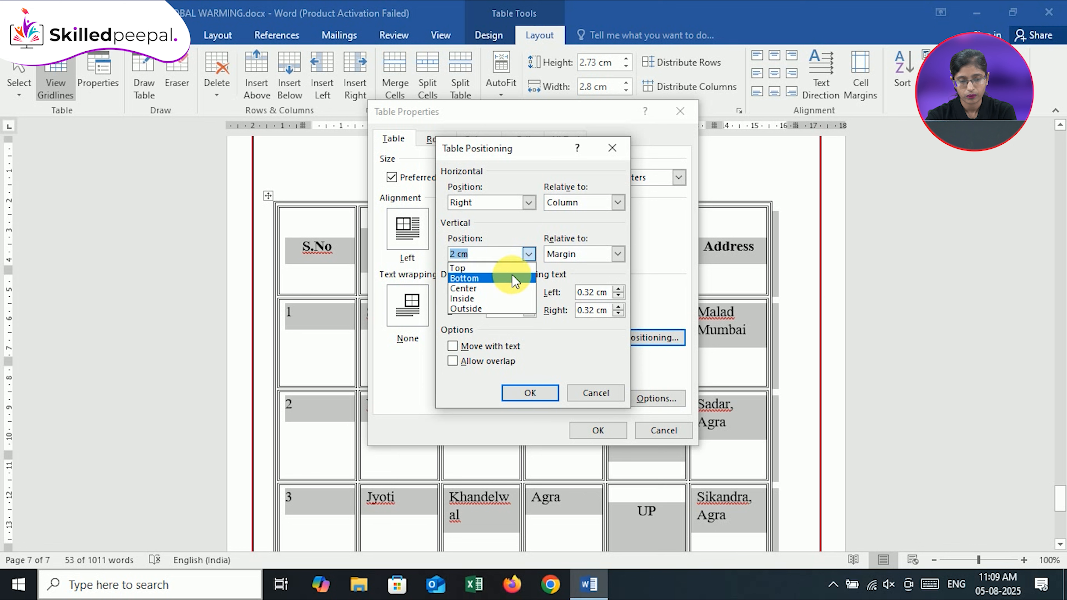
pyautogui.click(512, 270)
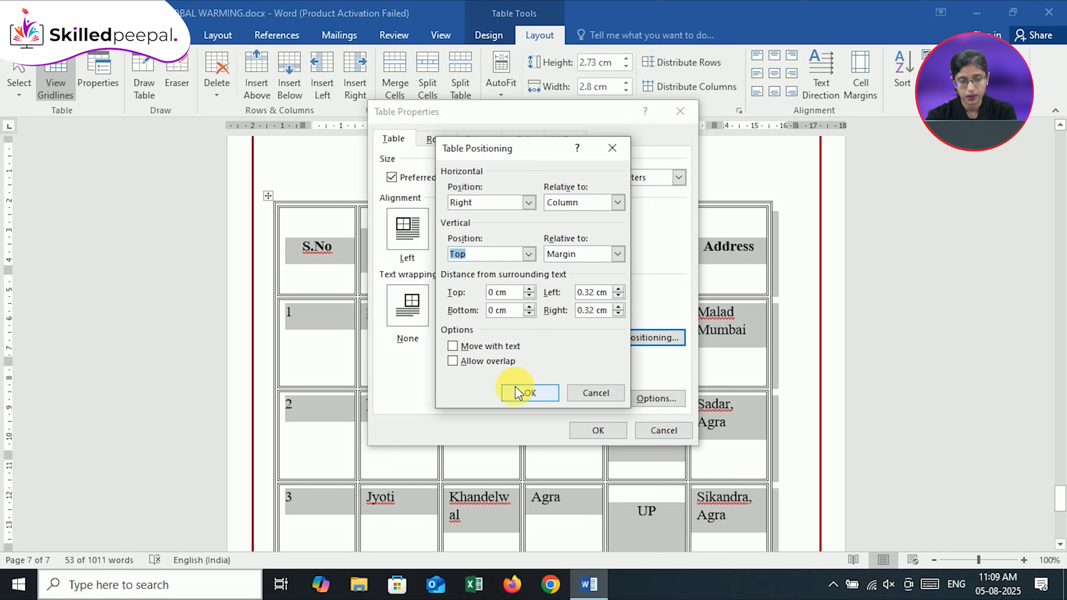
pyautogui.click(521, 392)
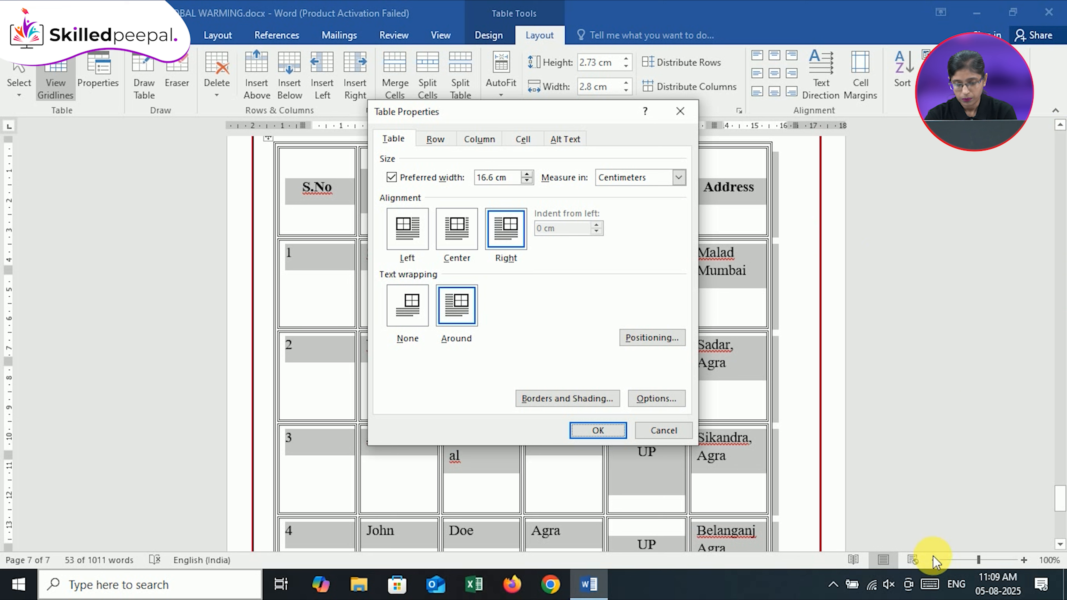
pyautogui.click(624, 431)
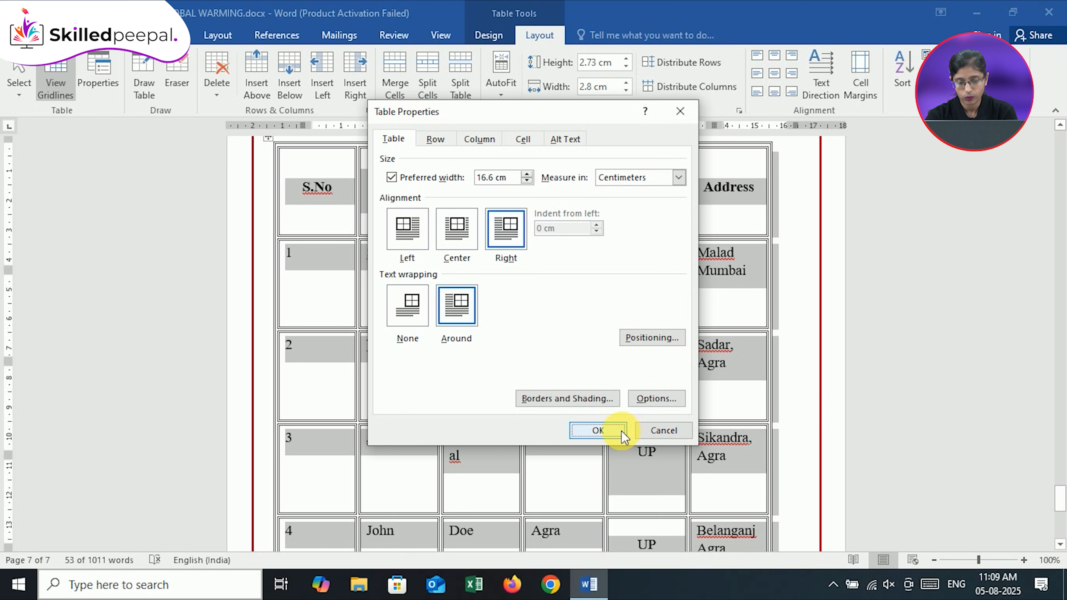
pyautogui.click(592, 431)
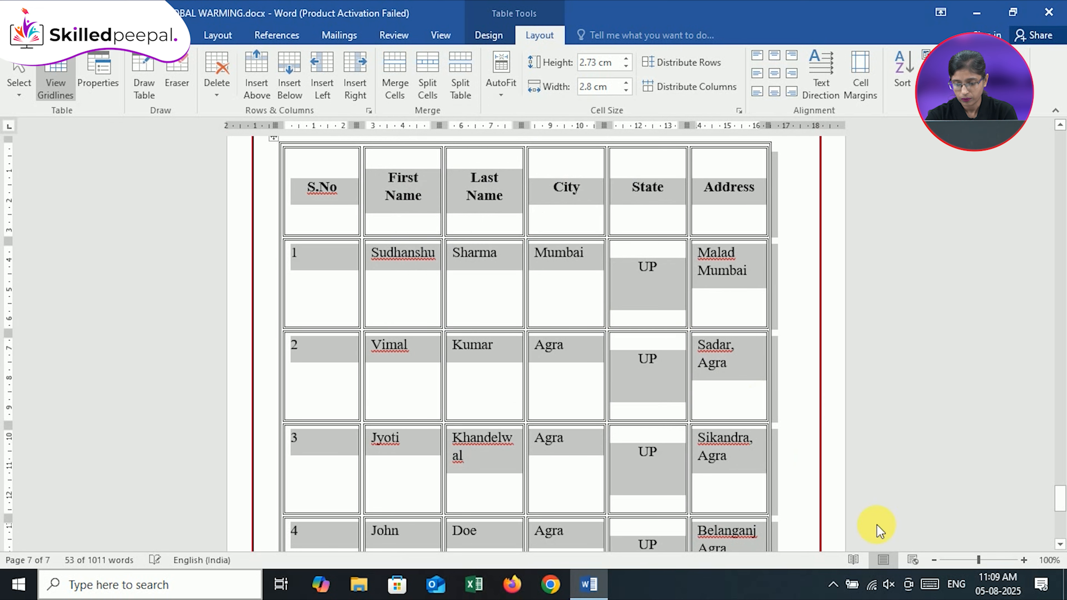
pyautogui.click(933, 562)
pyautogui.click(933, 562)
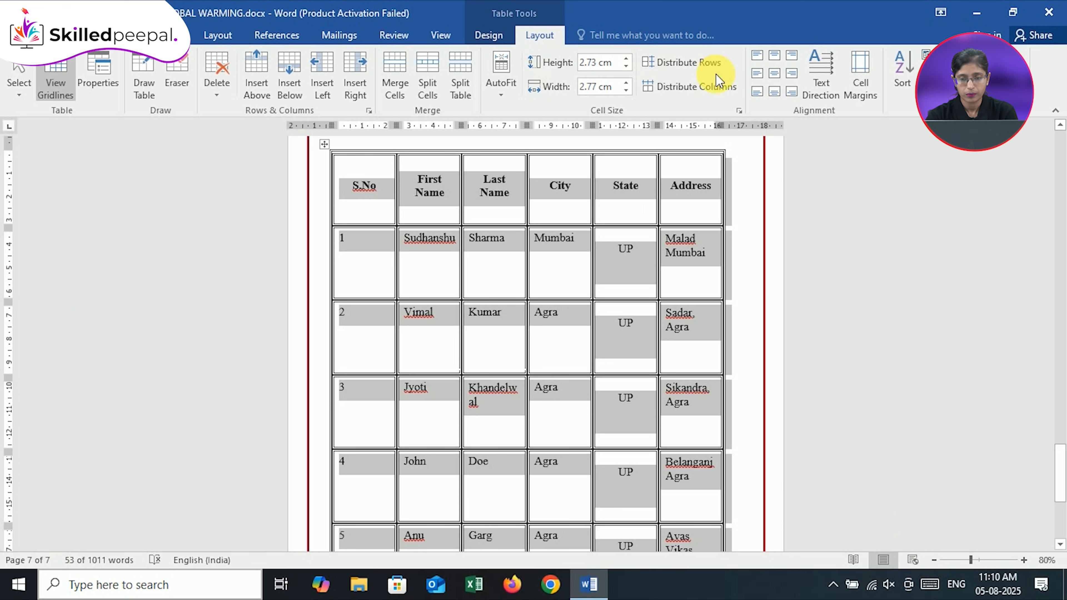
# Open the table's Borders and Shading settings, try None, Box, Grid and Custom borders, and settle on All
pyautogui.click(739, 111)
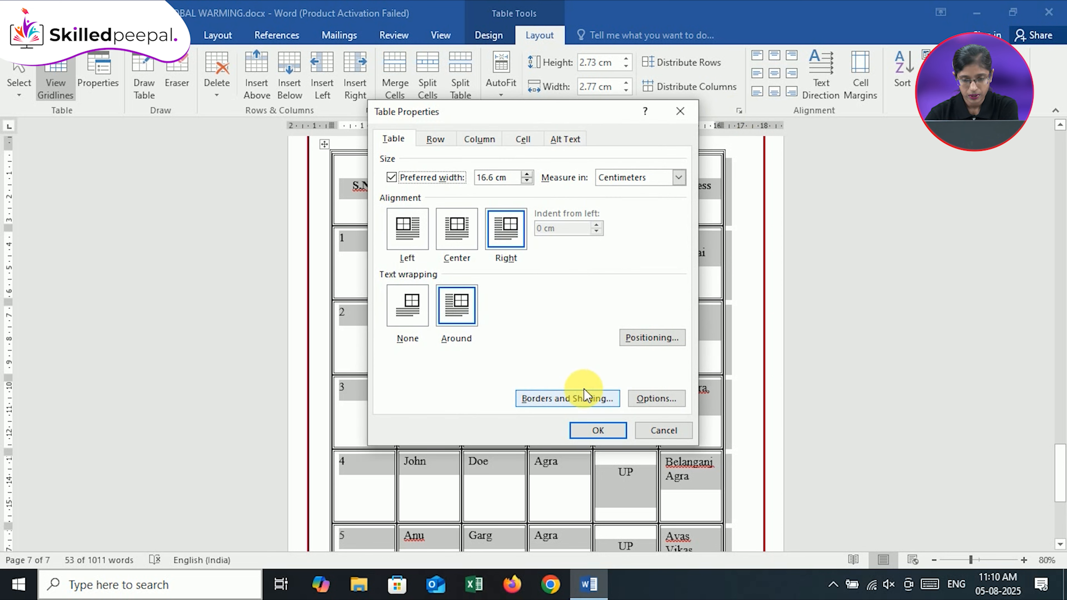
pyautogui.click(567, 398)
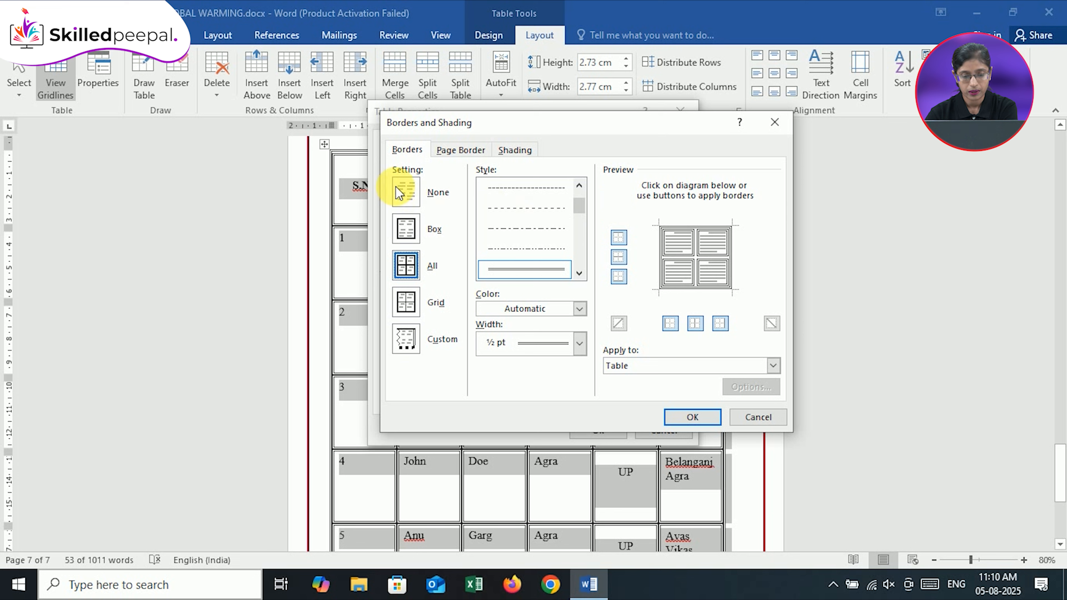
pyautogui.click(406, 193)
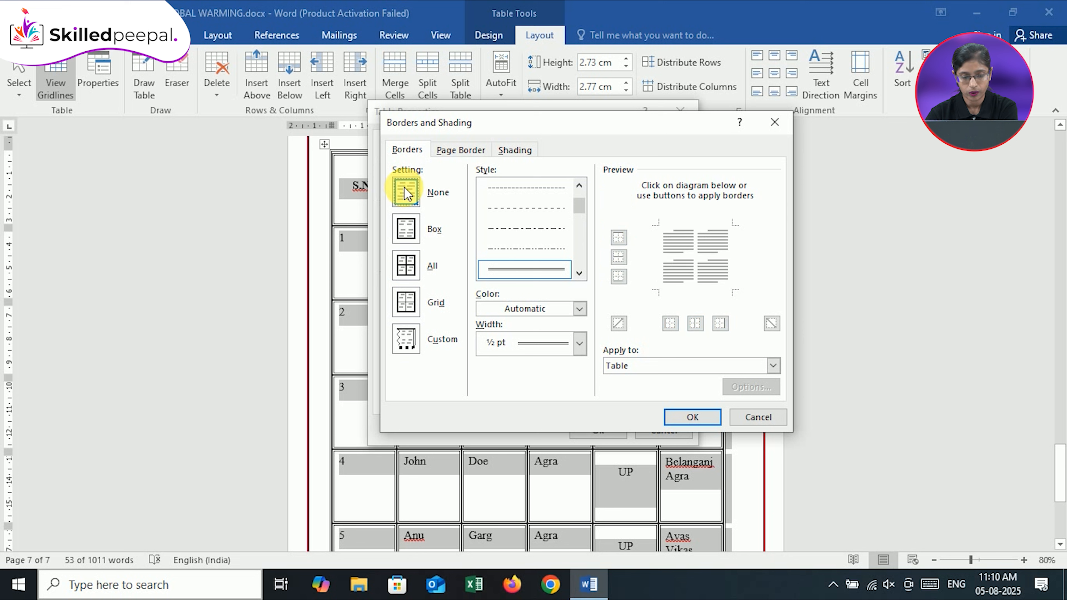
pyautogui.click(407, 227)
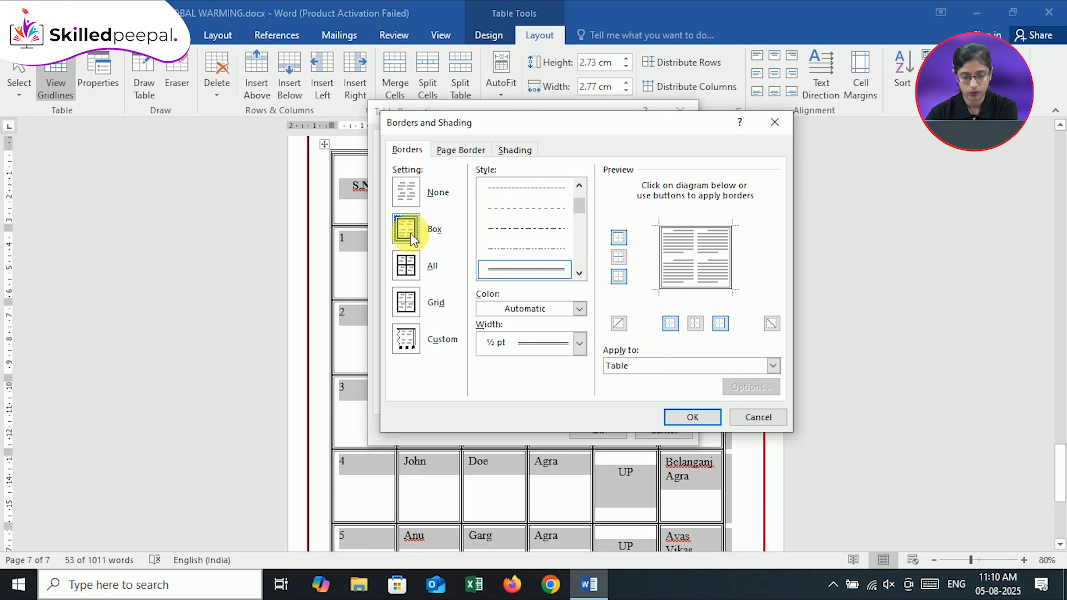
pyautogui.click(409, 267)
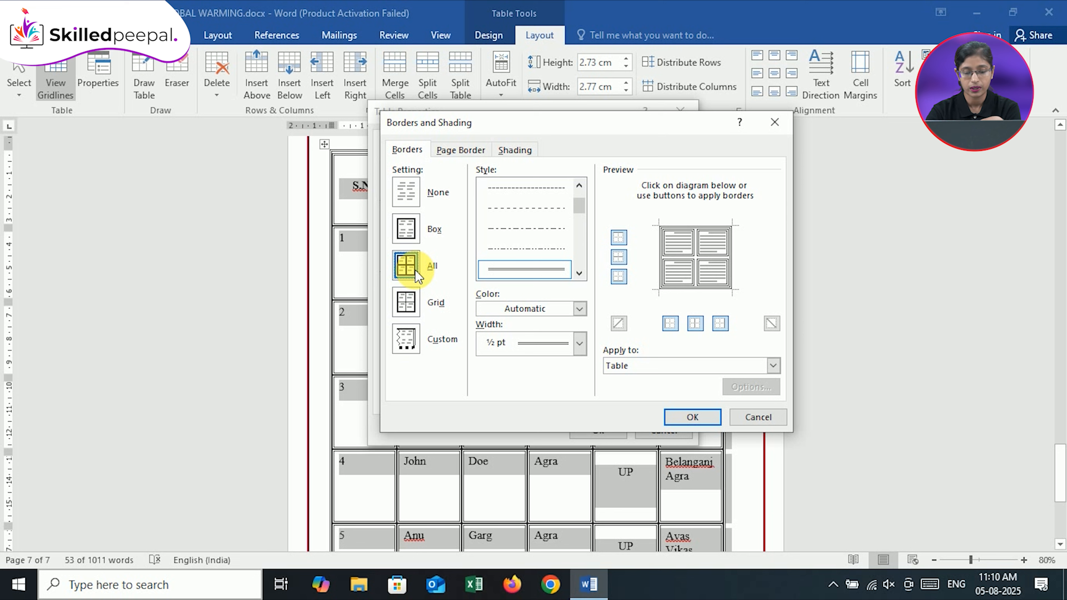
pyautogui.click(413, 311)
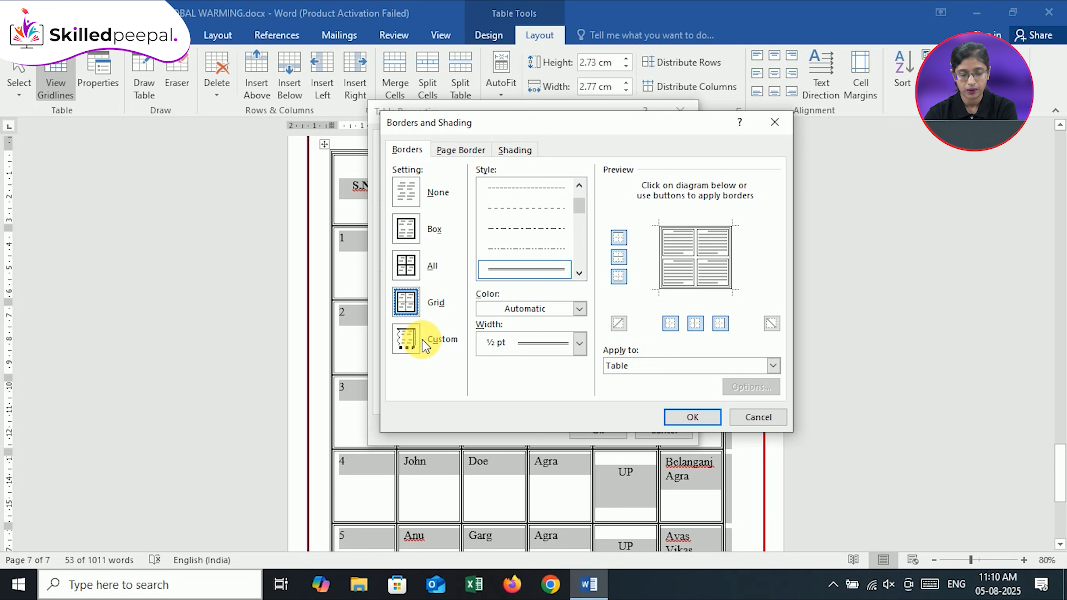
pyautogui.click(411, 343)
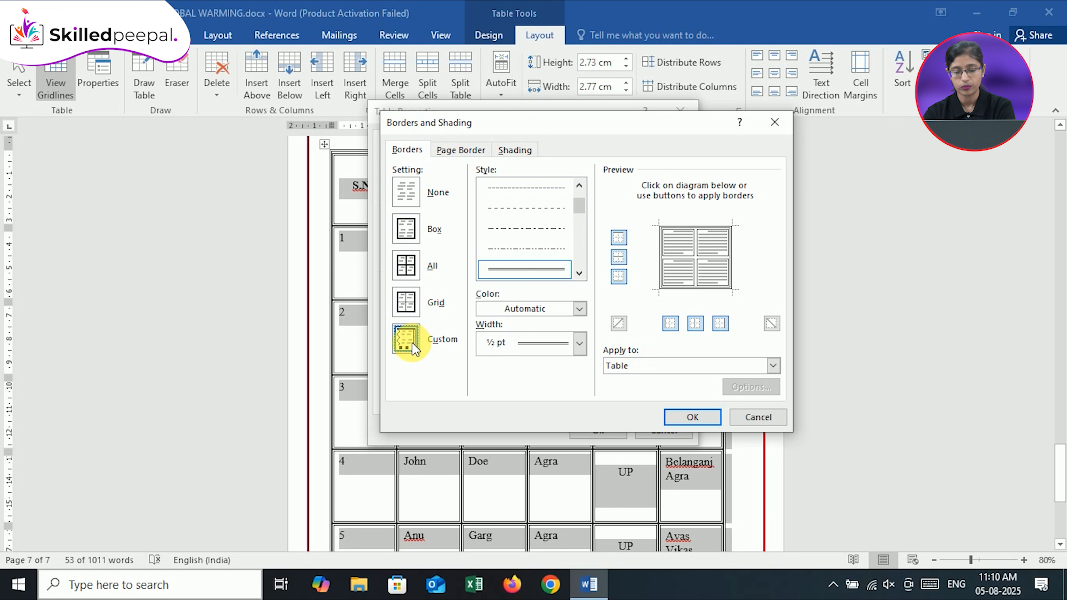
pyautogui.click(412, 236)
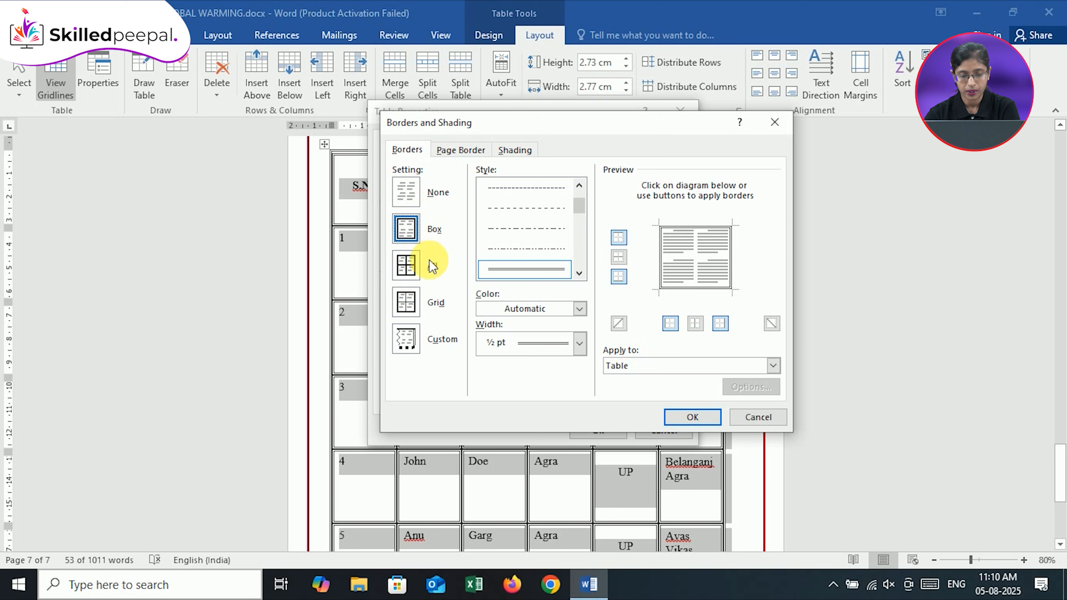
pyautogui.click(405, 269)
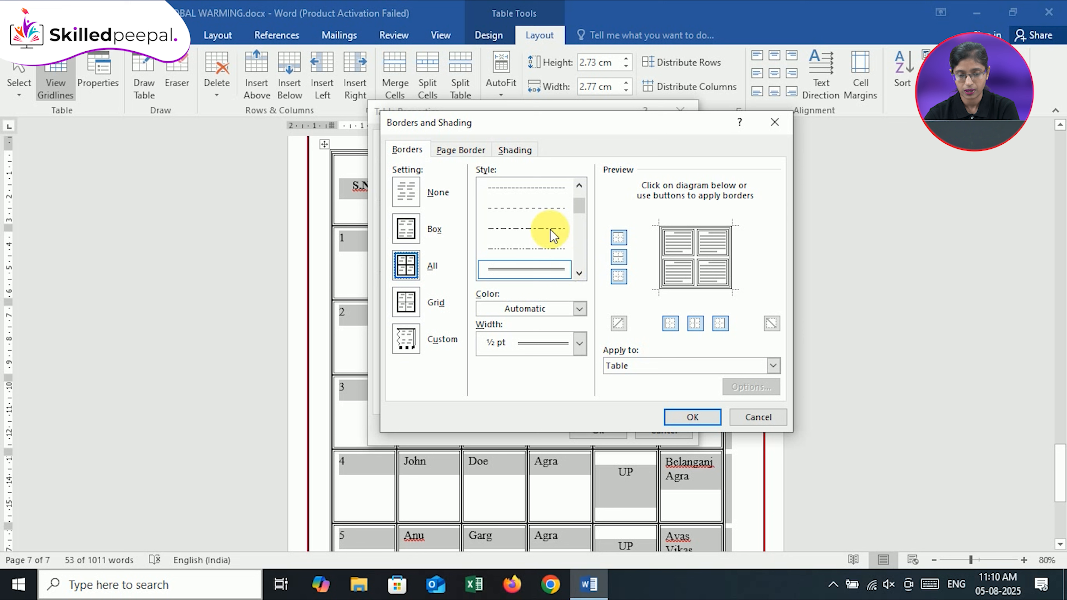
# Try a dashed, a thin single and a 3 pt multi-line thick style for the table borders
pyautogui.click(542, 194)
pyautogui.scroll(1, 539, 203)
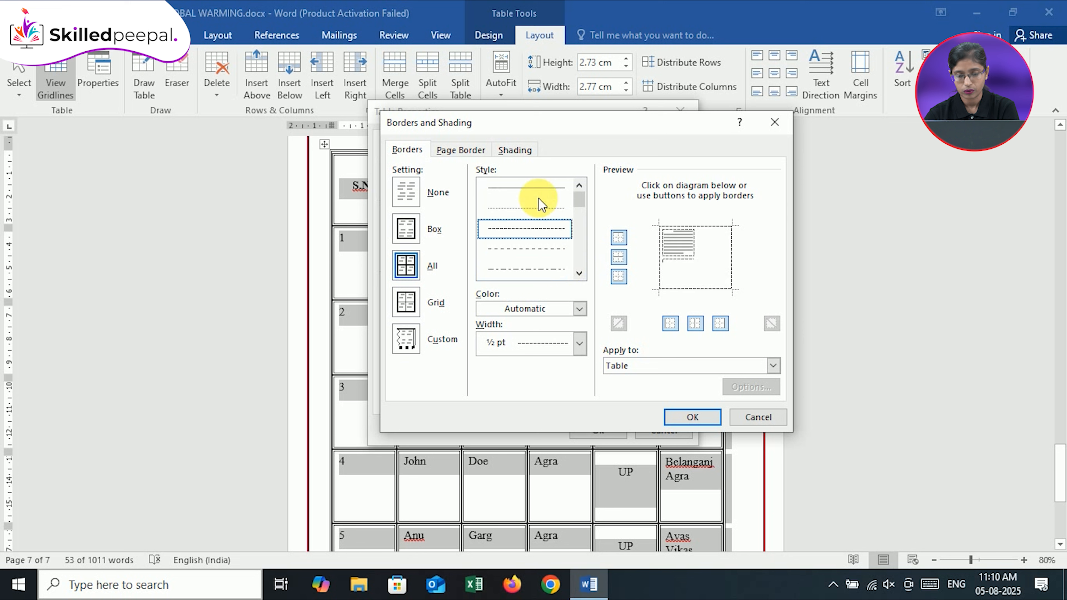
pyautogui.click(539, 206)
pyautogui.click(579, 273)
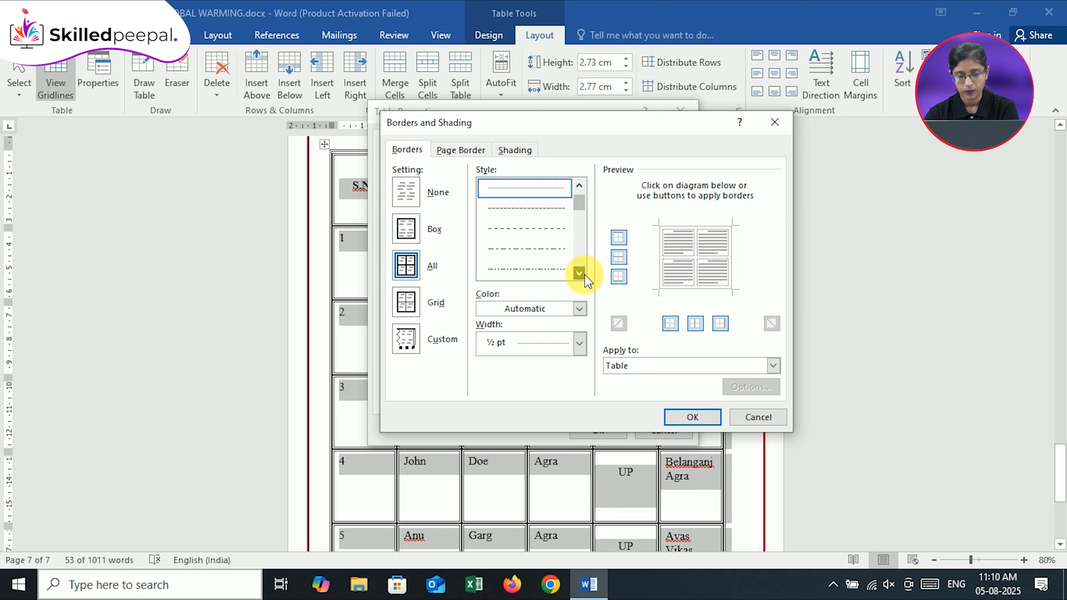
pyautogui.click(579, 274)
pyautogui.click(579, 274)
pyautogui.click(580, 273)
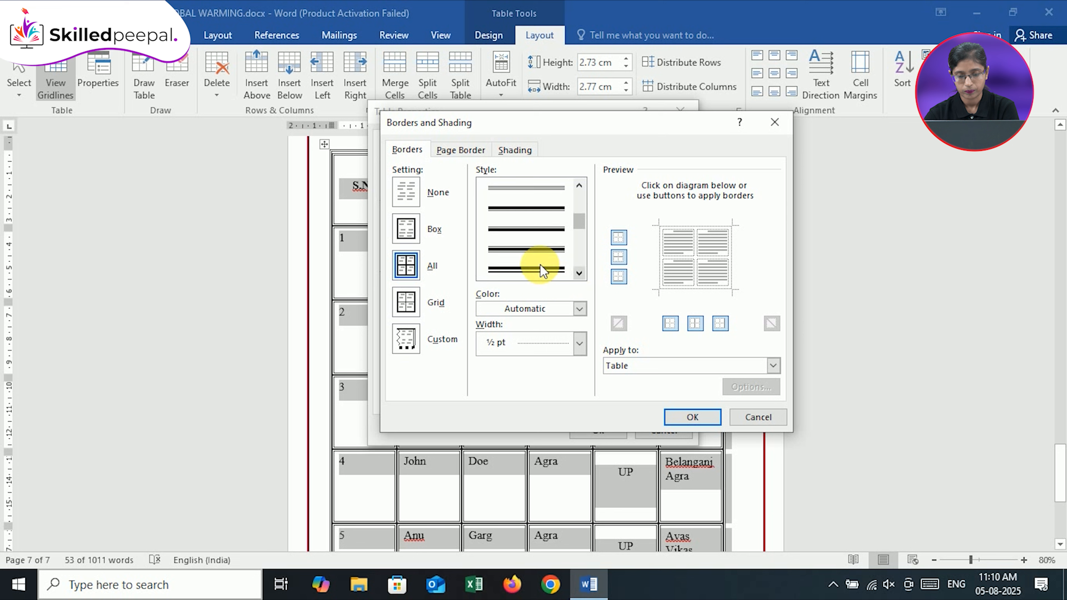
pyautogui.click(537, 271)
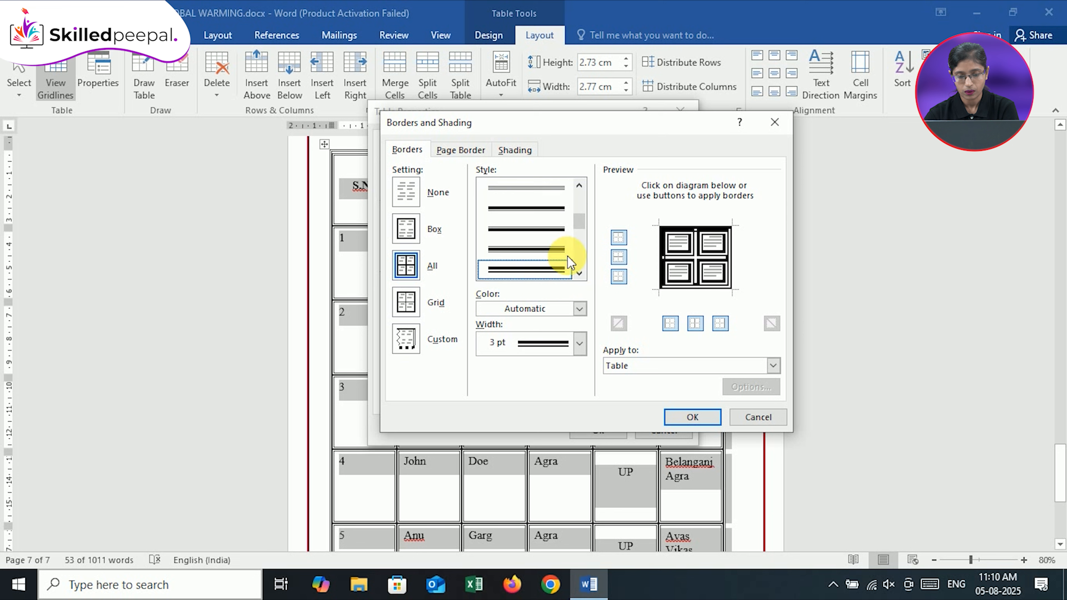
# Try the diagonally striped 3 pt line style for the table borders
pyautogui.click(578, 274)
pyautogui.click(579, 275)
pyautogui.click(579, 275)
pyautogui.click(578, 275)
pyautogui.click(579, 275)
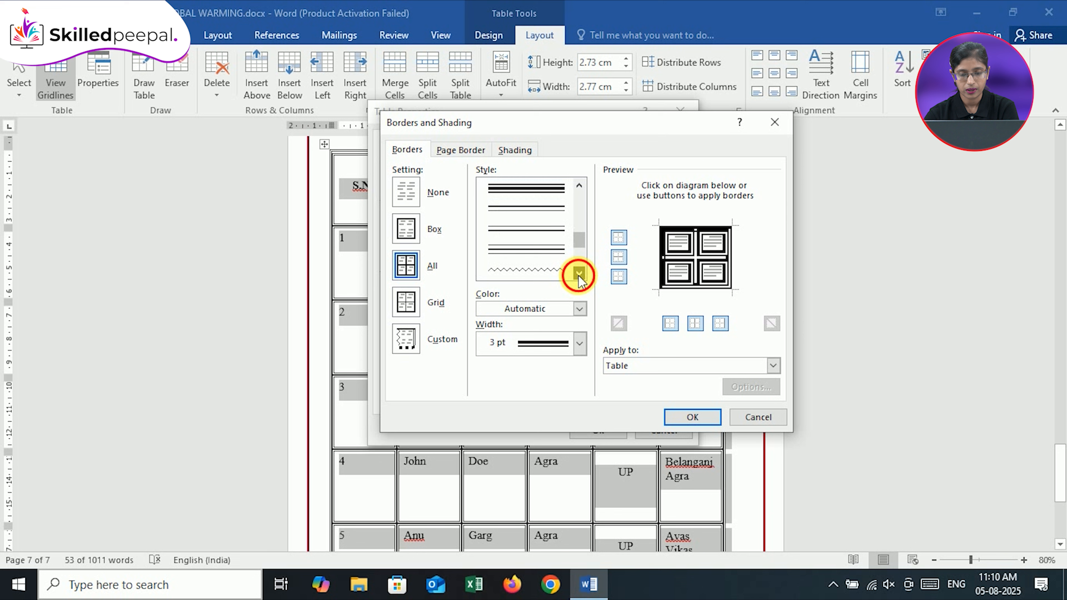
pyautogui.click(579, 276)
pyautogui.click(579, 276)
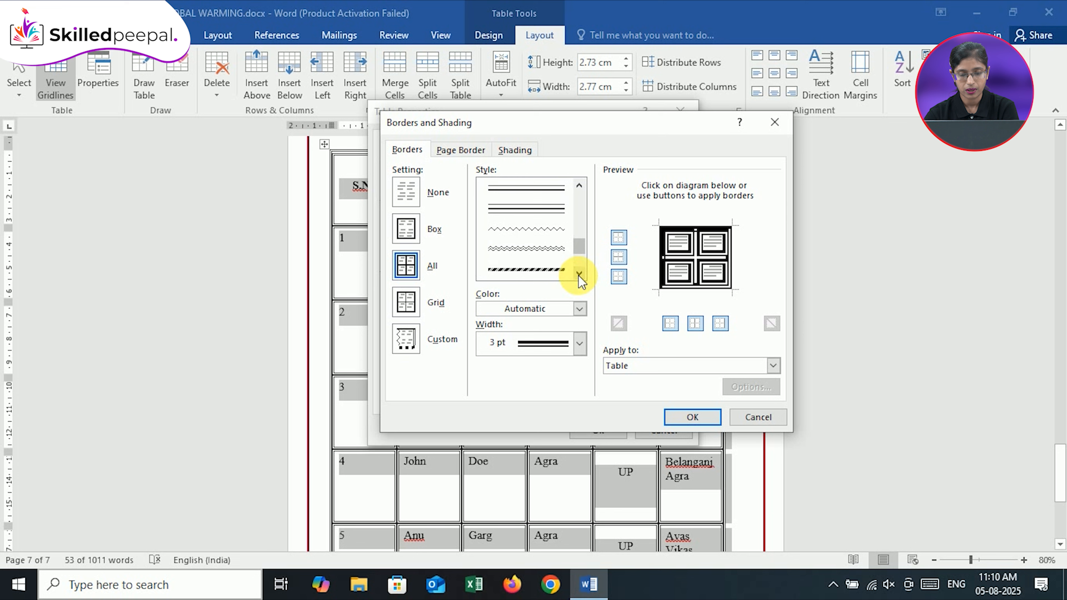
pyautogui.click(560, 266)
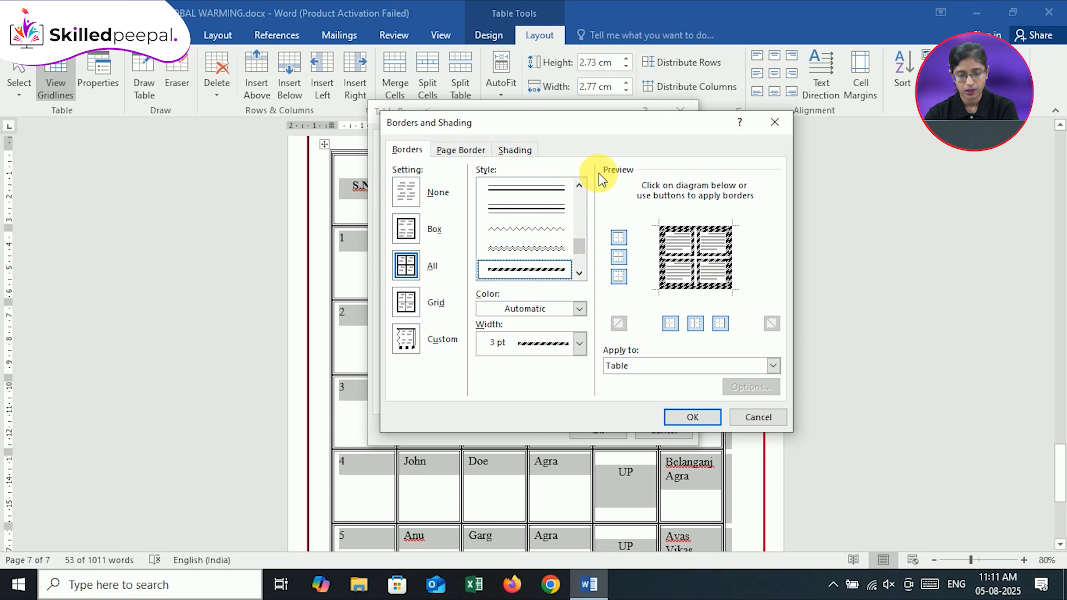
# Set the table border style to the double line
pyautogui.click(579, 185)
pyautogui.click(580, 185)
pyautogui.click(579, 185)
pyautogui.click(579, 185)
pyautogui.click(580, 185)
pyautogui.click(580, 185)
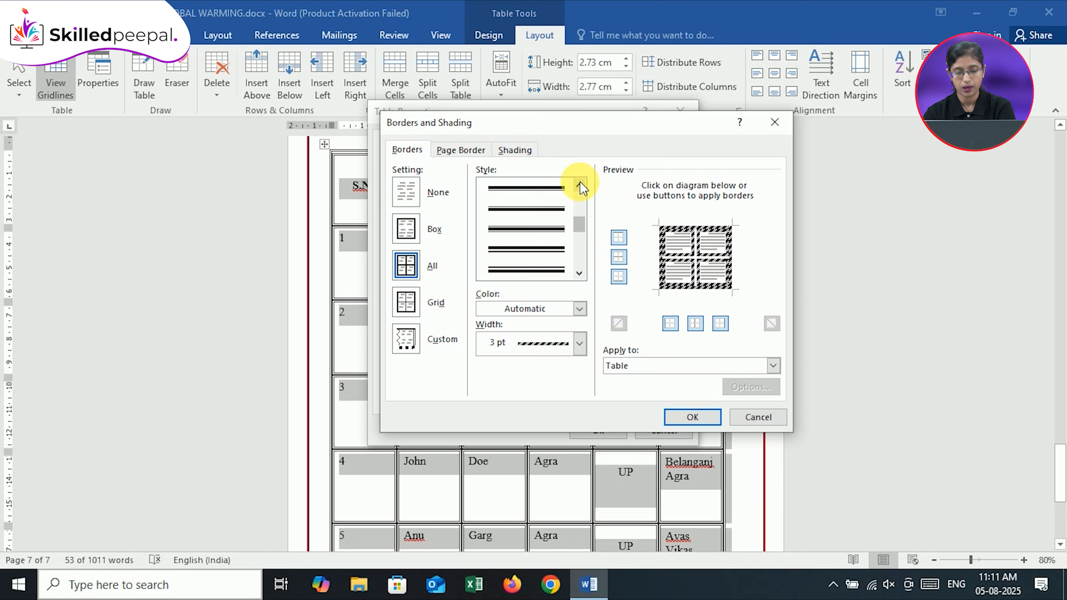
pyautogui.click(579, 185)
pyautogui.click(580, 185)
pyautogui.click(579, 185)
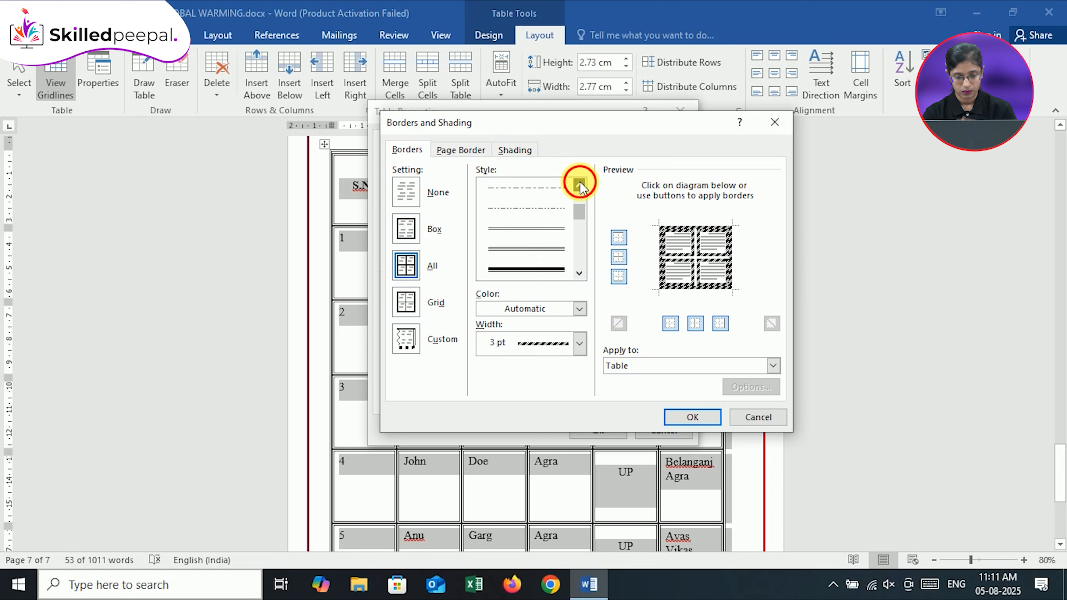
pyautogui.click(563, 269)
# Open the additional border colors and try standard violet, pink, olive and blue
pyautogui.click(580, 308)
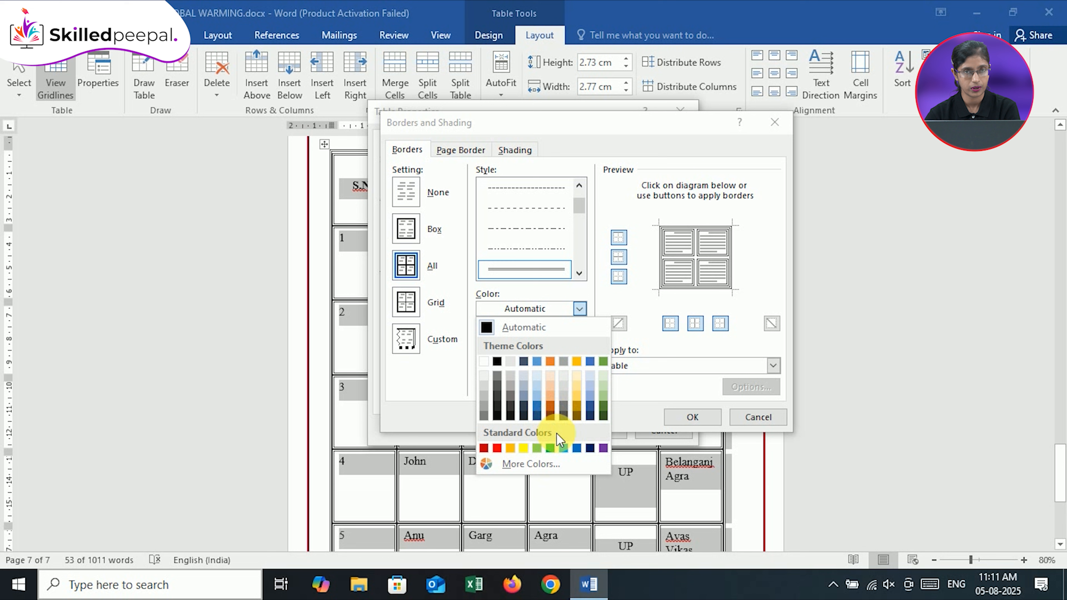
pyautogui.click(548, 467)
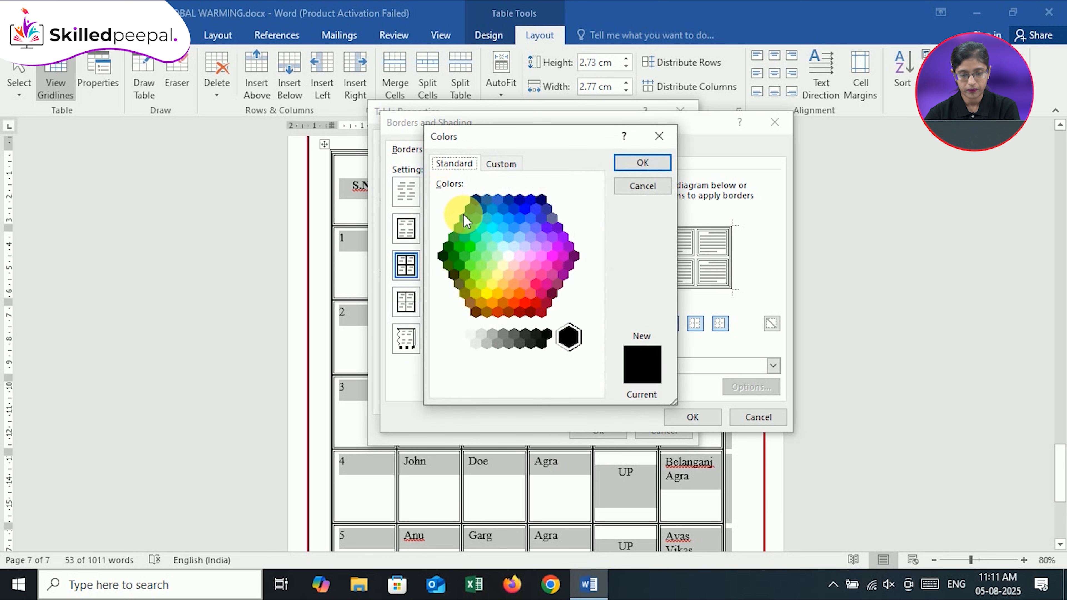
pyautogui.click(551, 247)
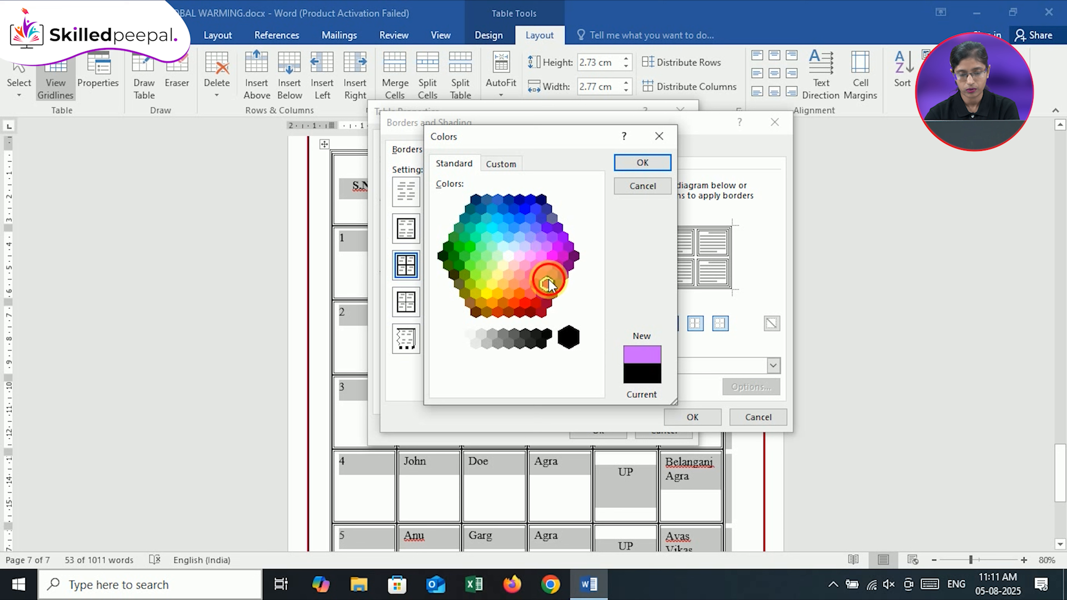
pyautogui.click(547, 284)
pyautogui.click(457, 281)
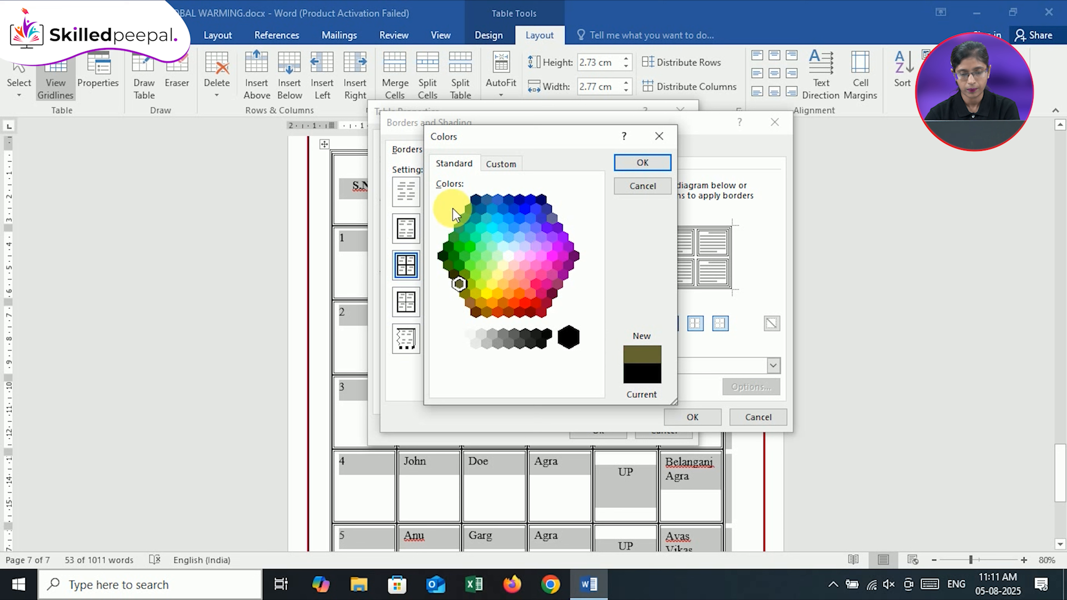
pyautogui.click(489, 209)
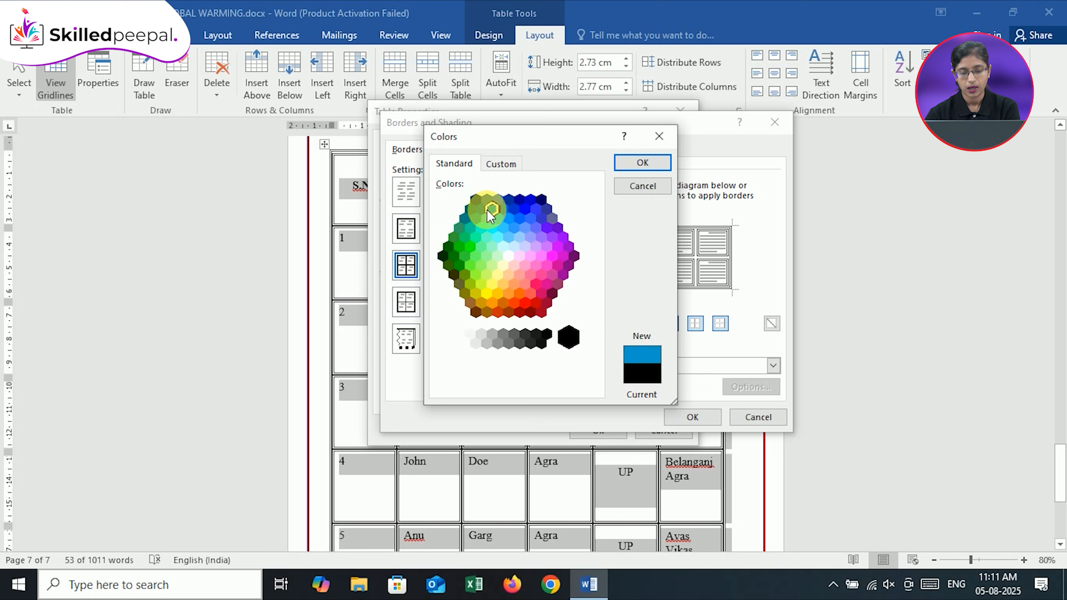
# Switch to custom border colors and try shades such as purple, gold and green
pyautogui.click(500, 165)
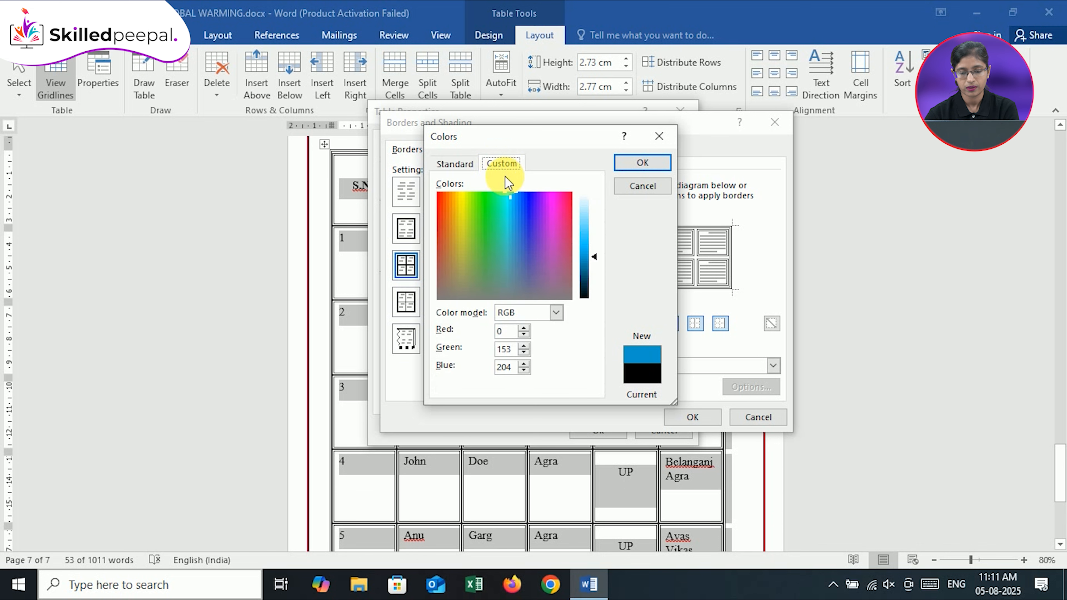
pyautogui.click(523, 199)
pyautogui.click(537, 221)
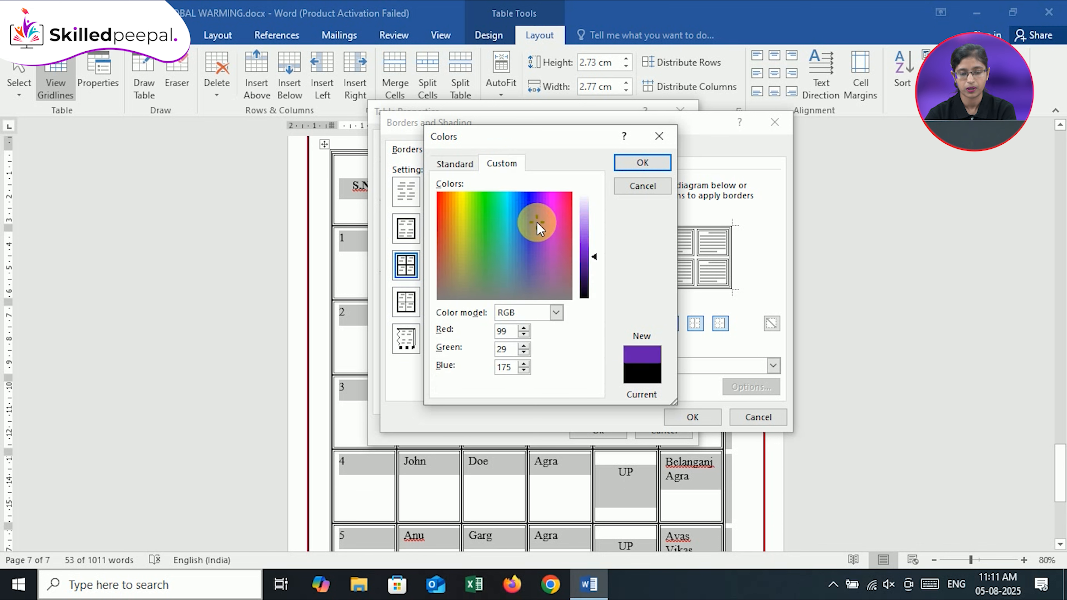
pyautogui.click(477, 210)
pyautogui.click(453, 222)
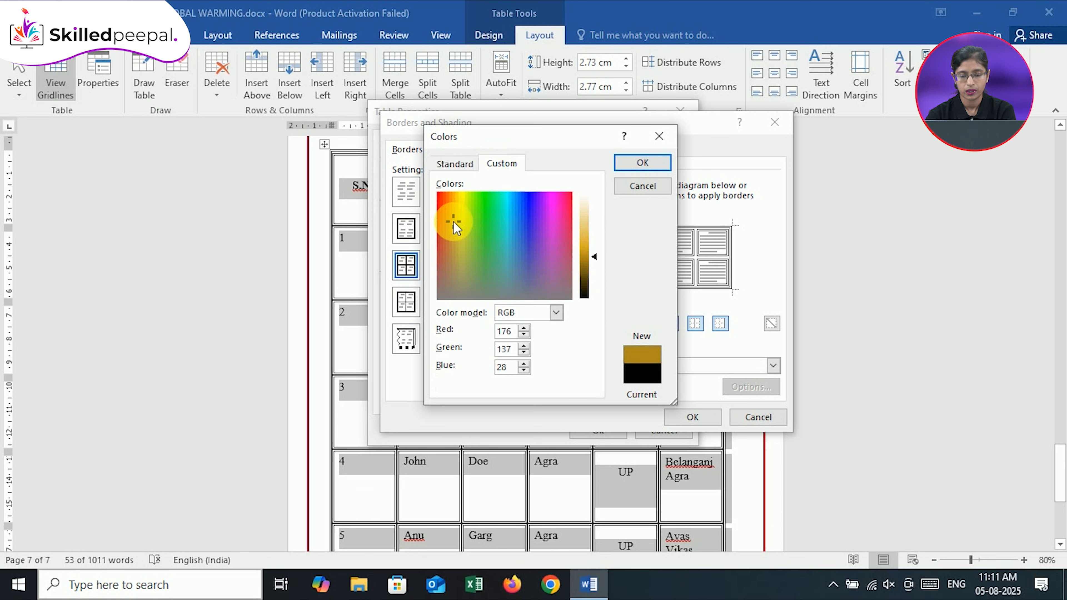
pyautogui.click(536, 219)
pyautogui.click(545, 269)
pyautogui.click(482, 255)
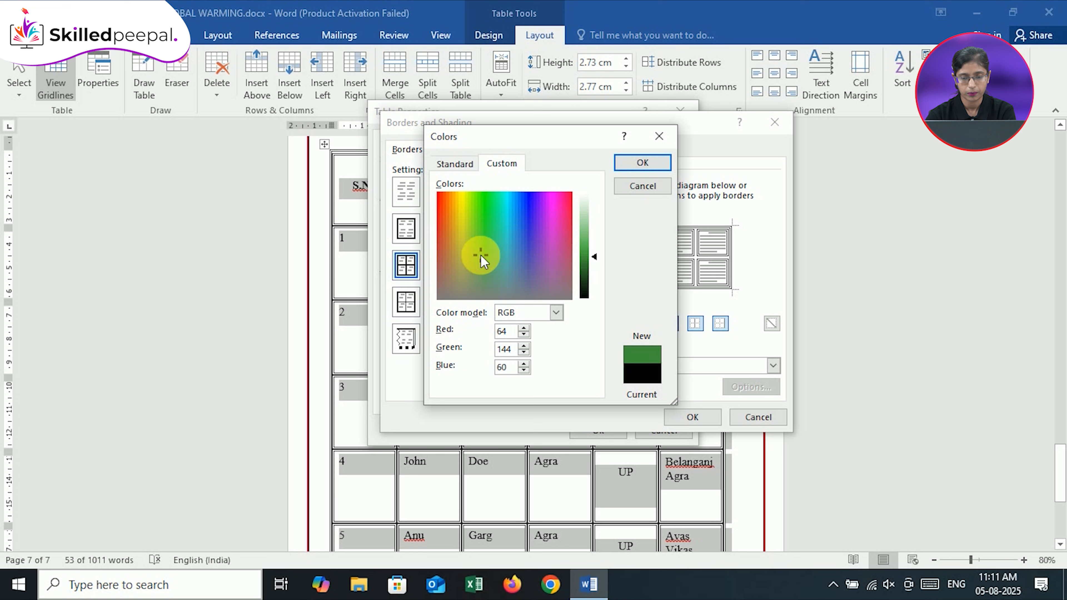
# Try lime, cyan, teal green, blue, crimson and violet as the custom border color
pyautogui.click(466, 197)
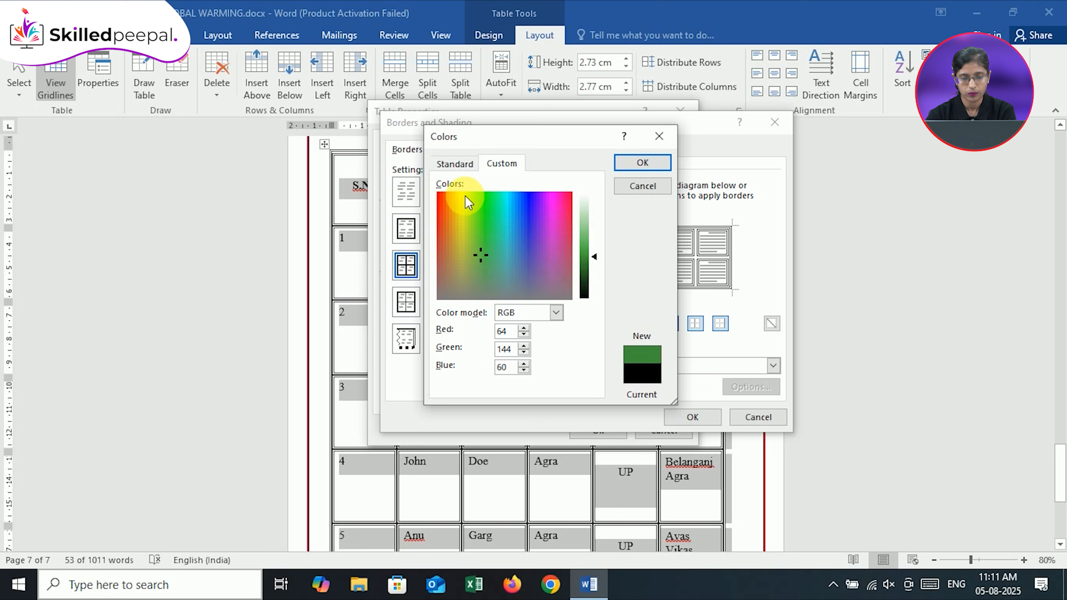
pyautogui.click(525, 200)
pyautogui.click(508, 205)
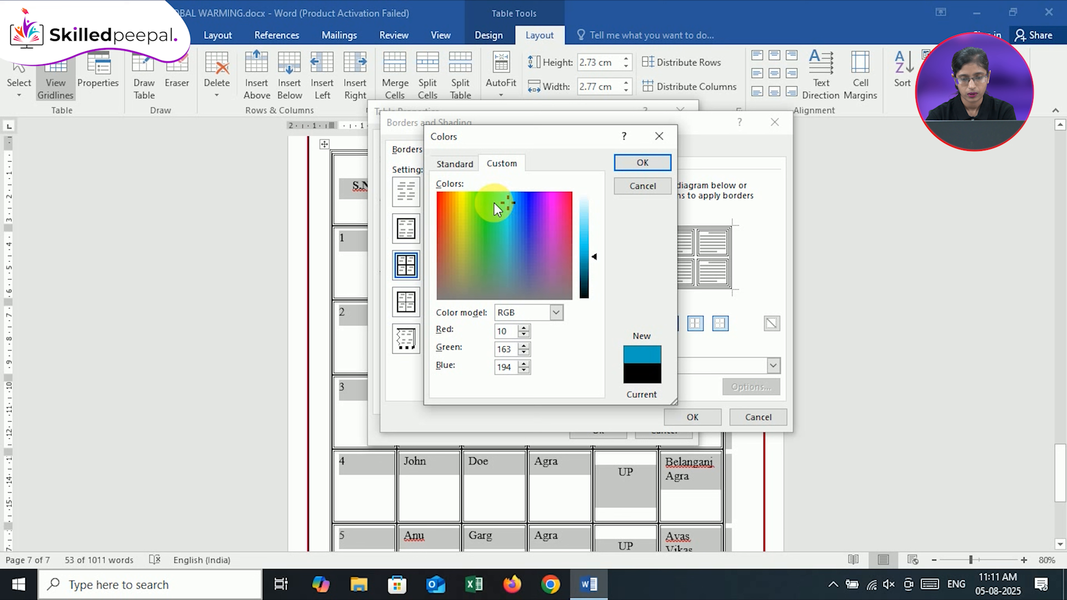
pyautogui.click(494, 203)
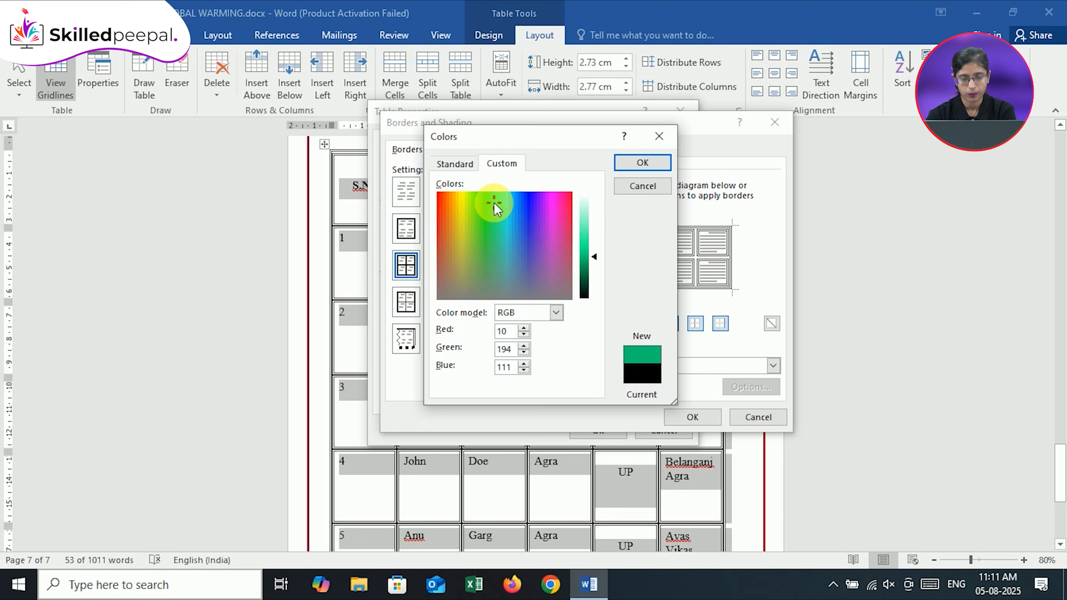
pyautogui.click(515, 201)
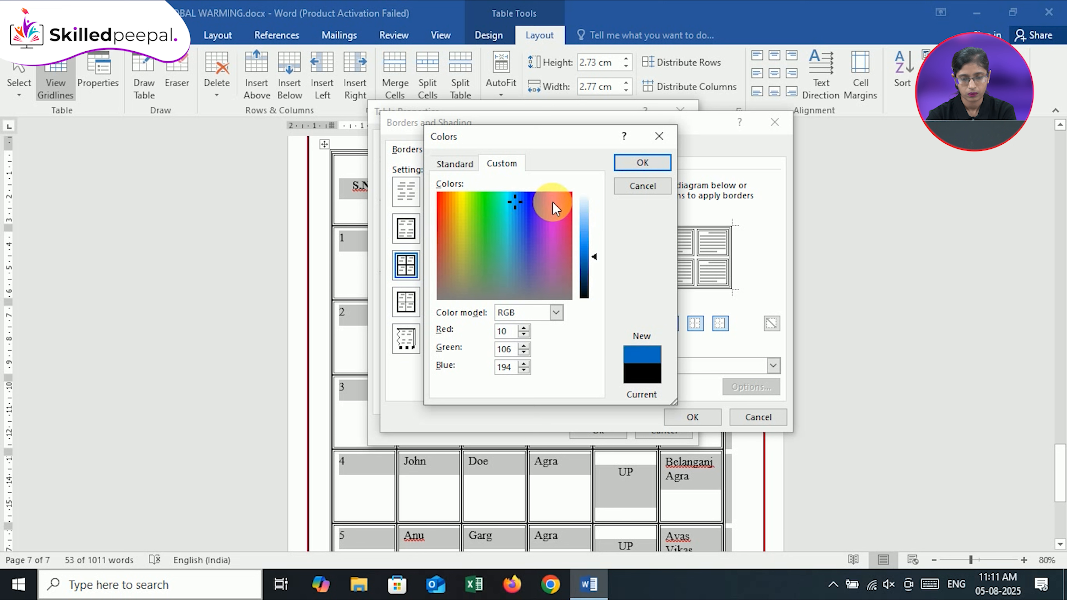
pyautogui.click(564, 200)
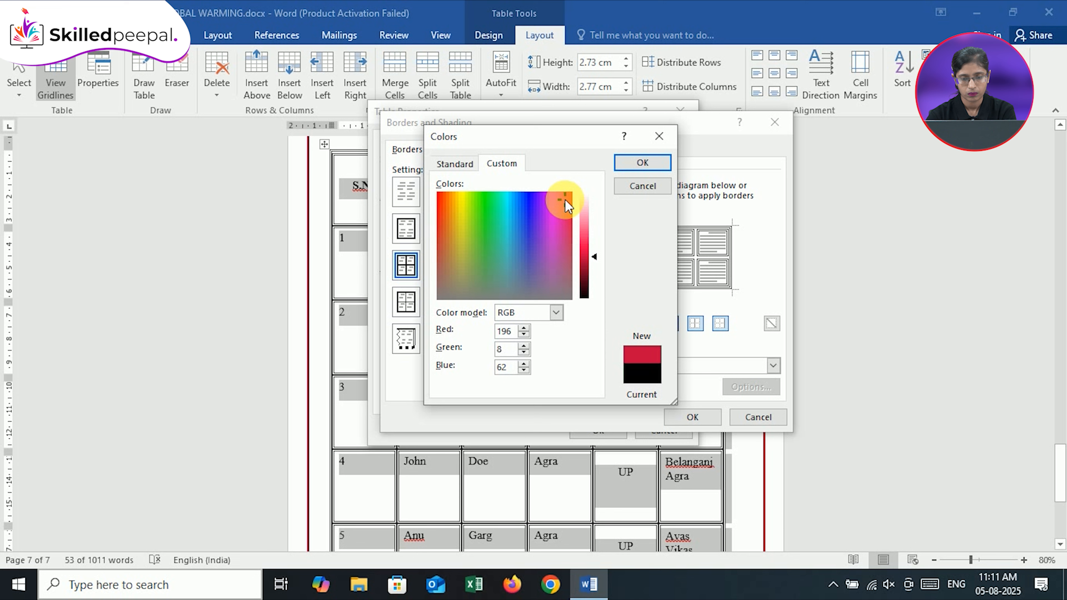
pyautogui.click(538, 200)
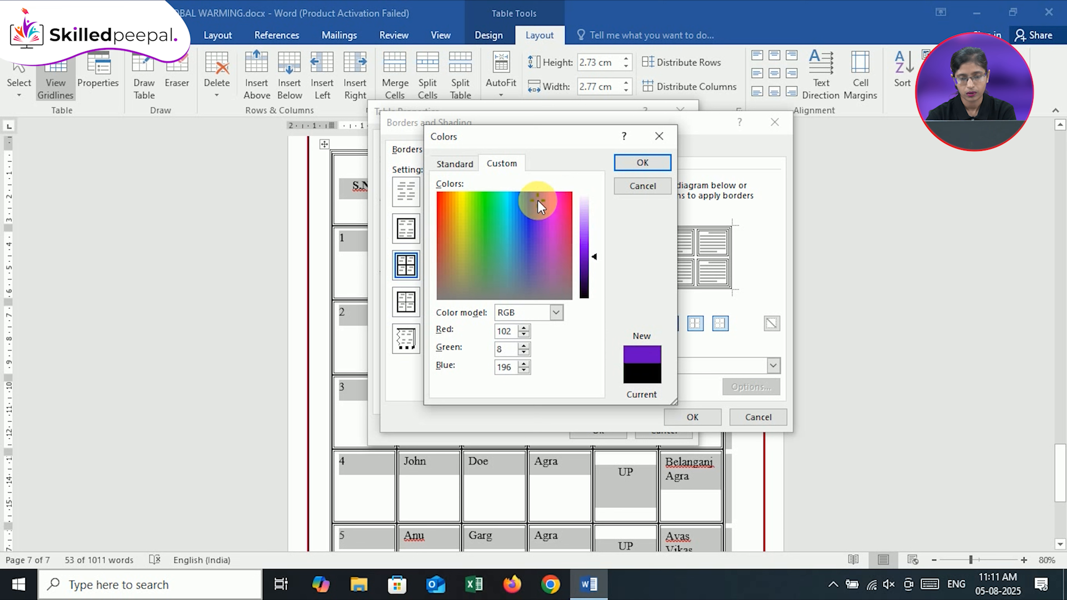
# Choose a custom purple, darken it to RGB 113, 8, 130, and apply it as the border color
pyautogui.click(546, 204)
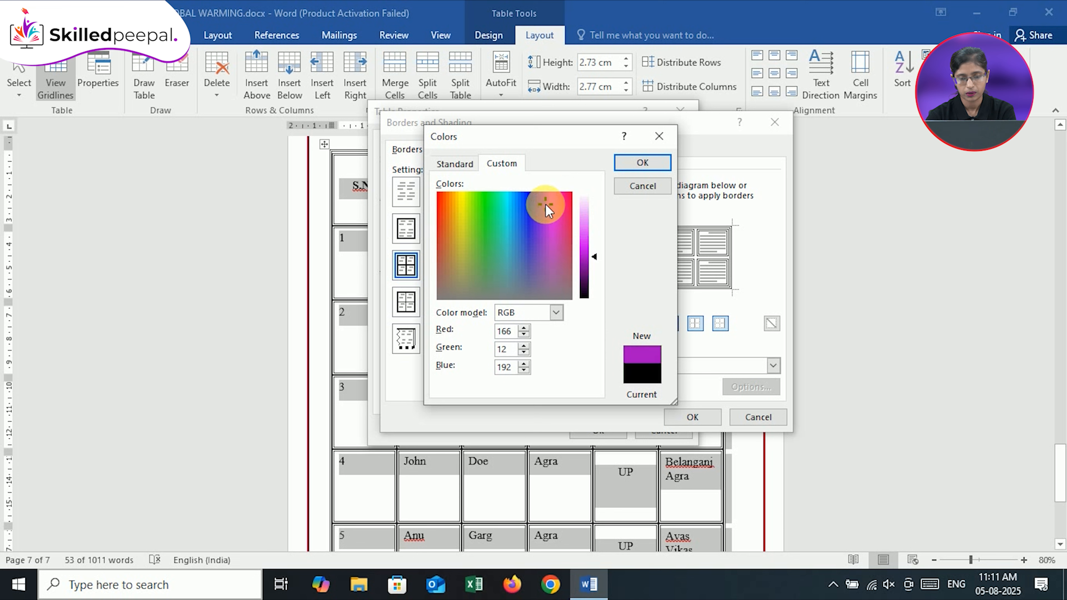
pyautogui.click(586, 269)
pyautogui.click(586, 255)
pyautogui.click(585, 270)
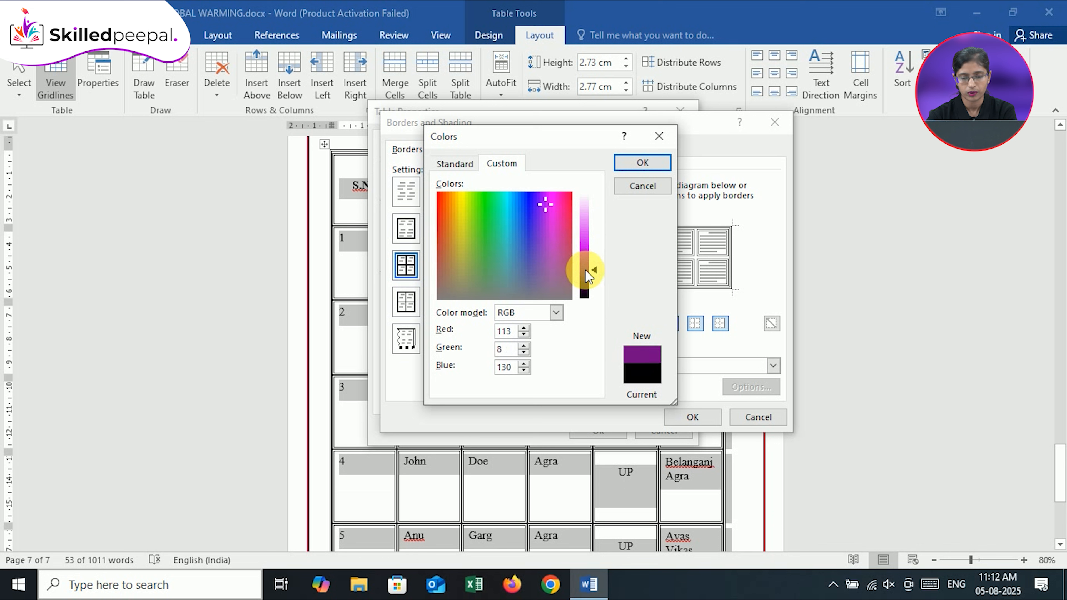
pyautogui.click(637, 164)
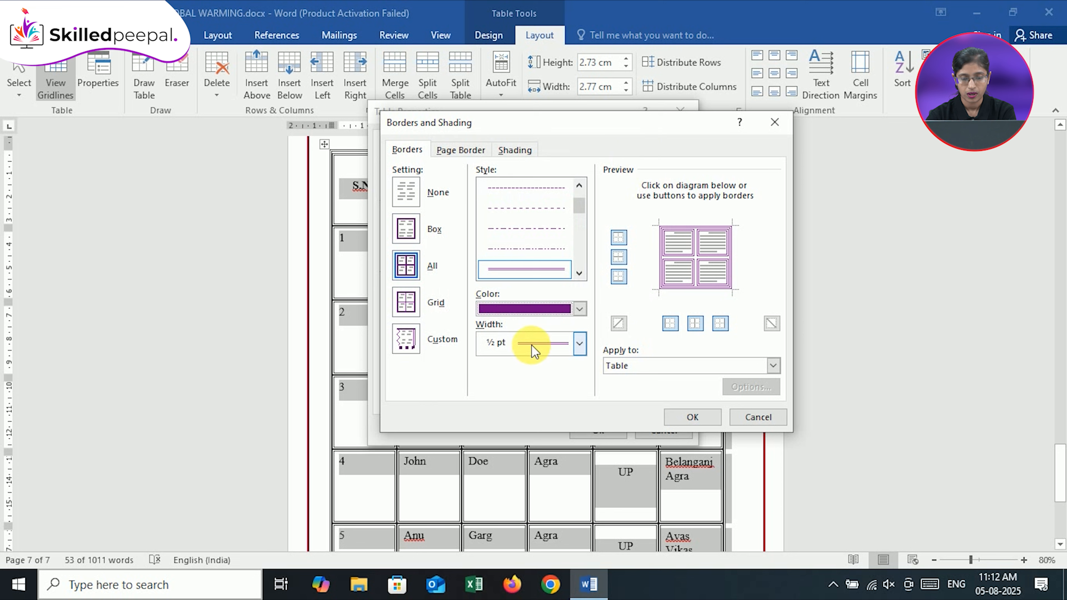
# Review the available border widths and set the table's border width to ¾ pt
pyautogui.click(578, 345)
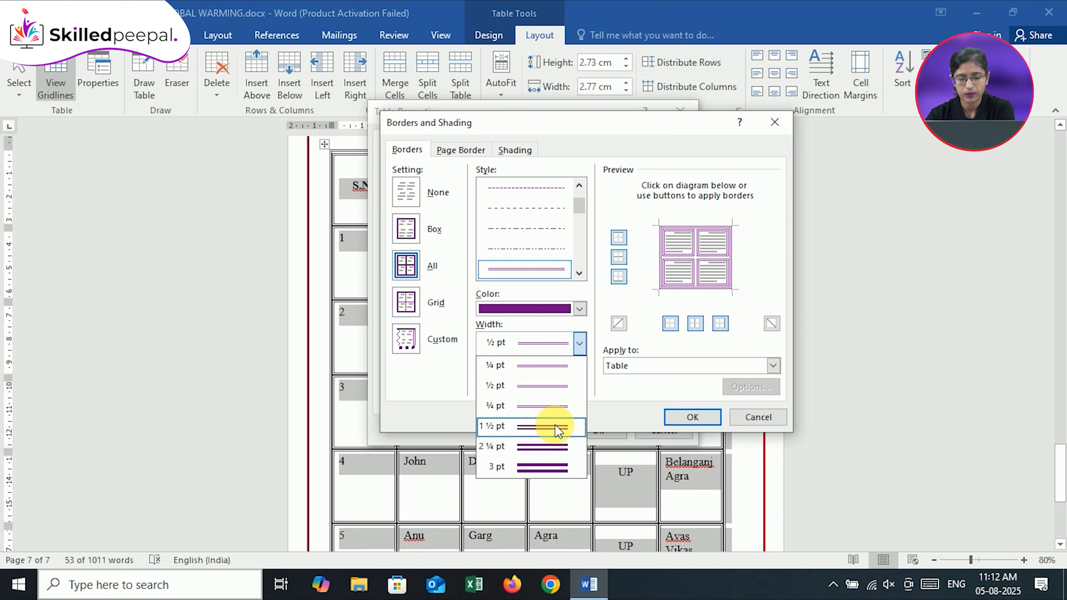
pyautogui.click(630, 397)
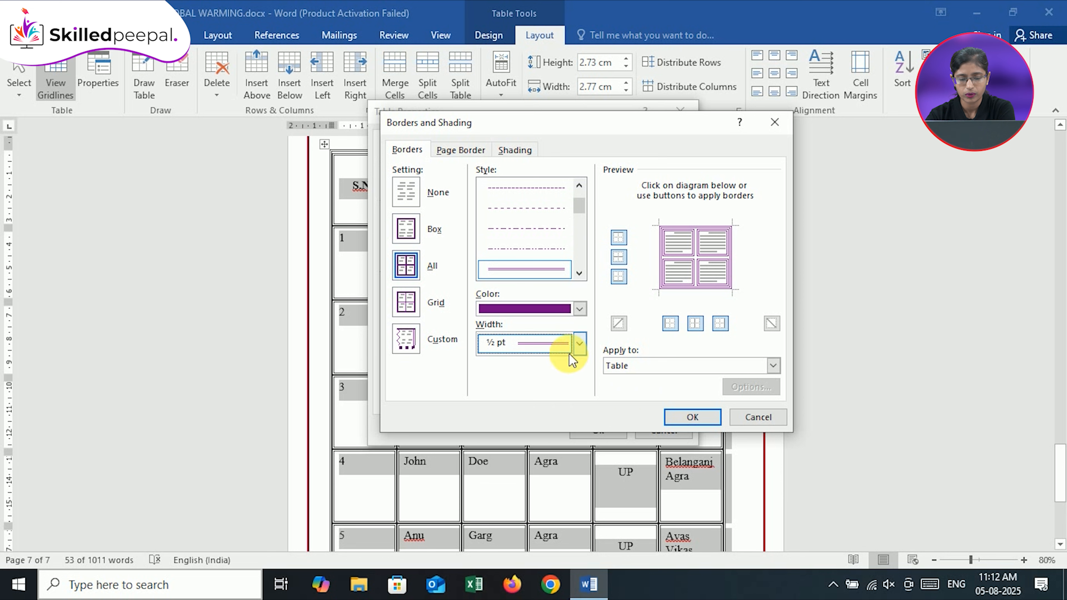
pyautogui.click(579, 344)
pyautogui.click(626, 414)
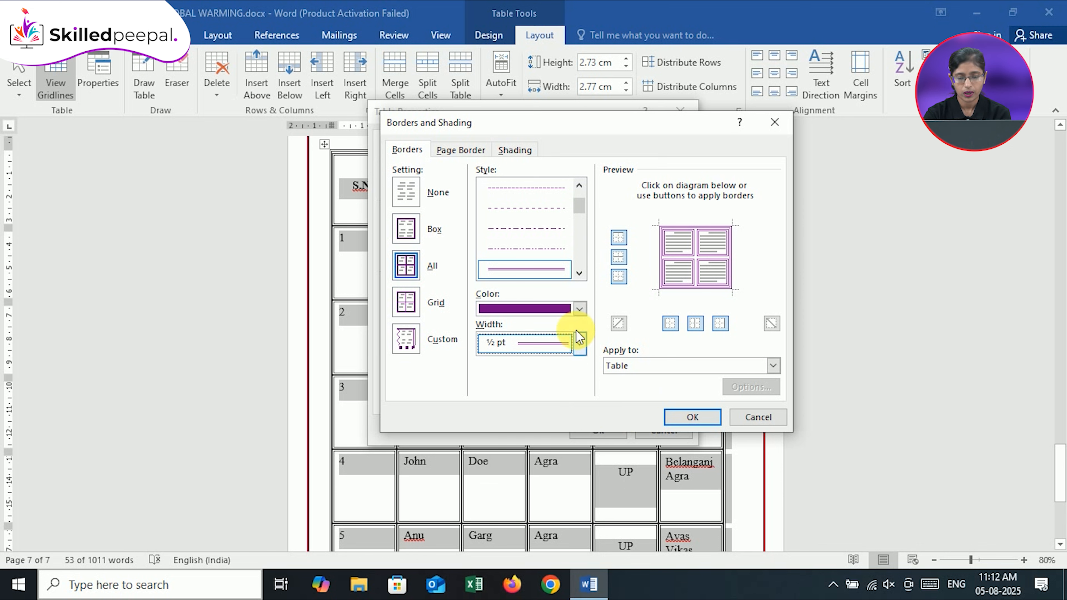
pyautogui.click(581, 344)
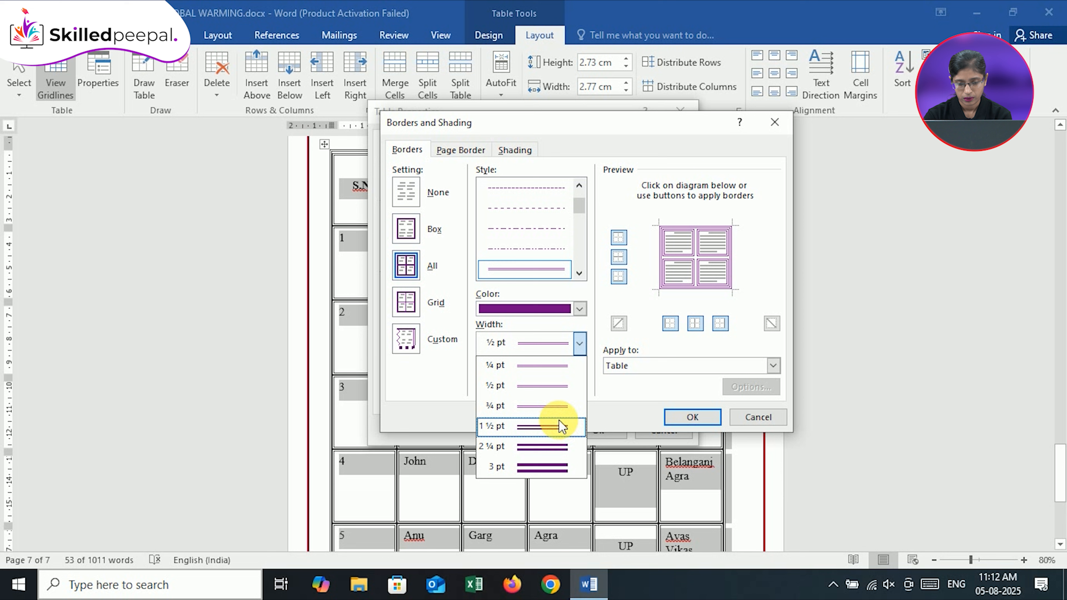
pyautogui.click(558, 408)
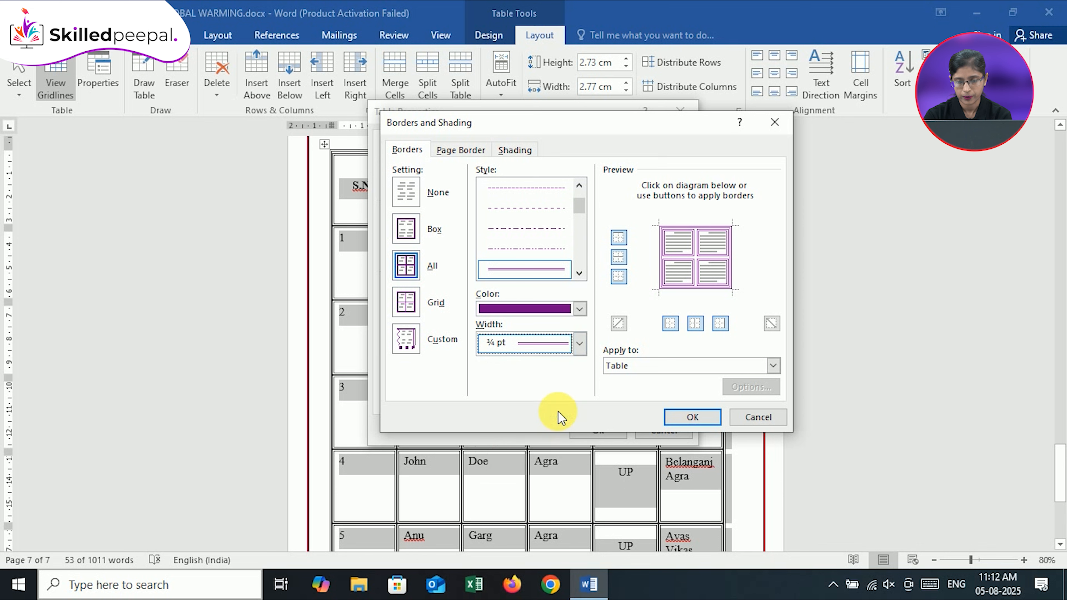
# Remove the table's top, bottom, left and right outer borders, keeping the inner ones
pyautogui.click(618, 238)
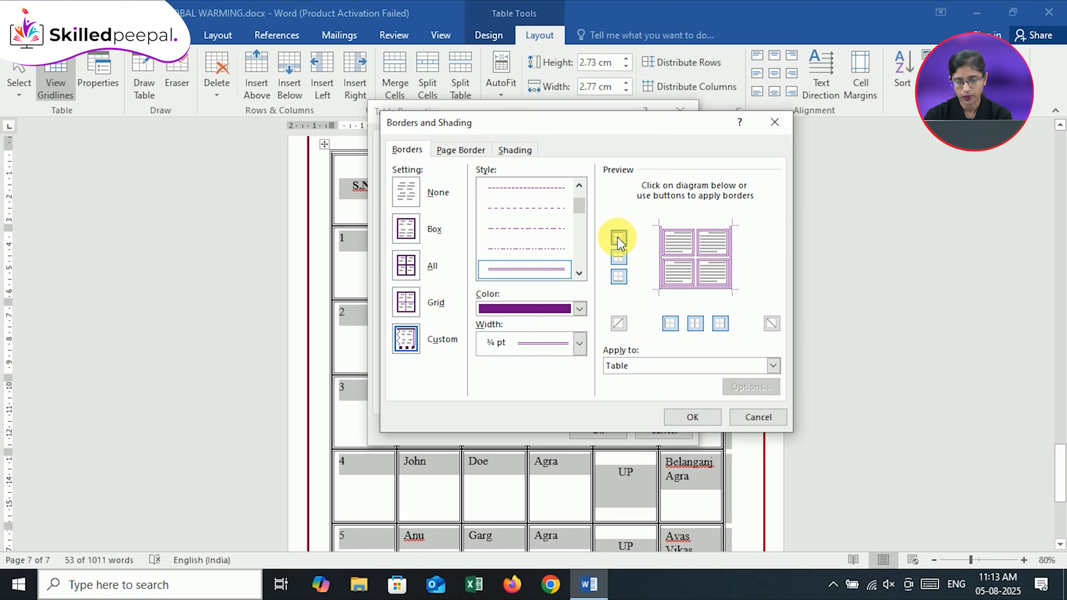
pyautogui.click(623, 279)
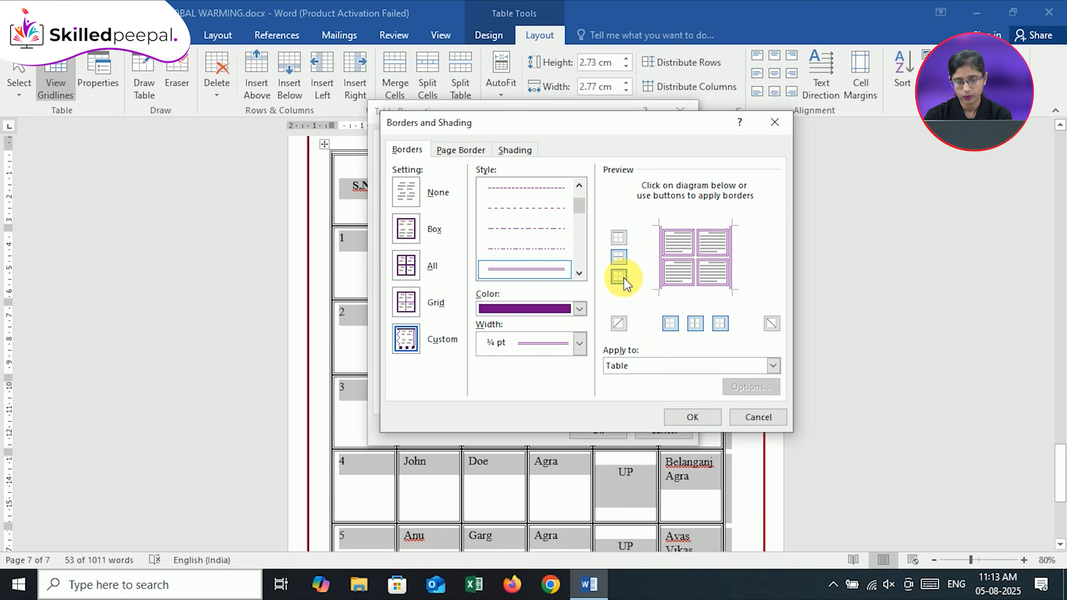
pyautogui.click(671, 324)
pyautogui.click(717, 327)
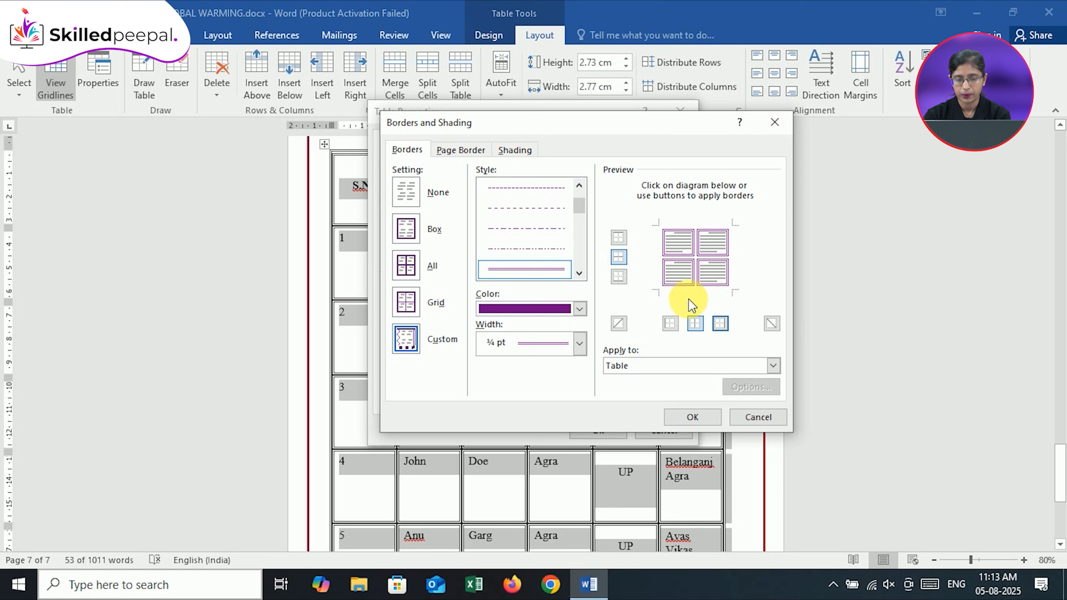
# Remove the table's inner horizontal borders and restore them, then try the inner vertical borders the same way
pyautogui.click(619, 260)
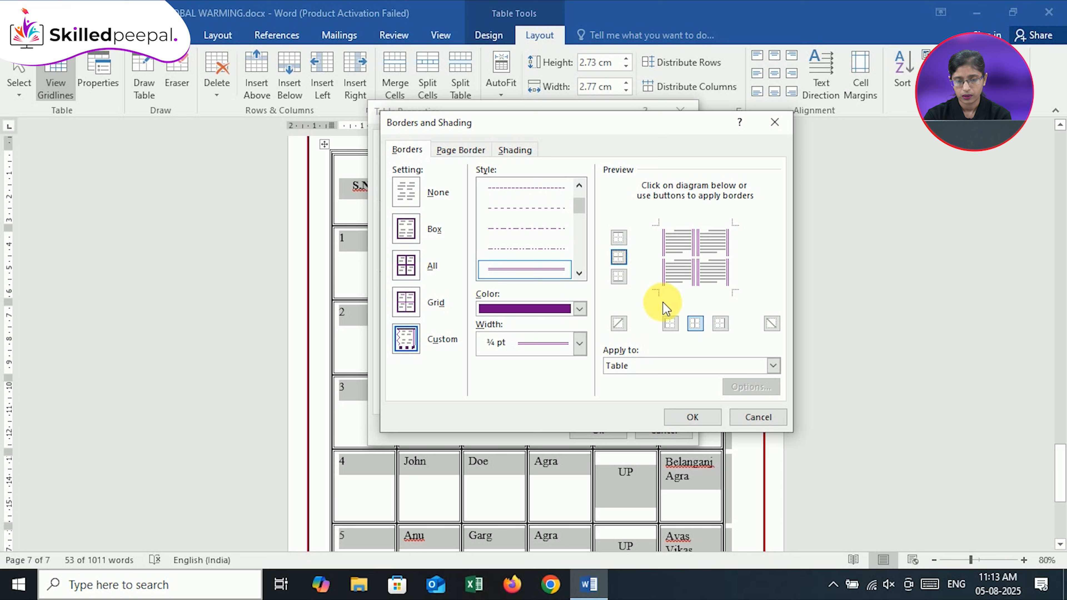
pyautogui.click(621, 260)
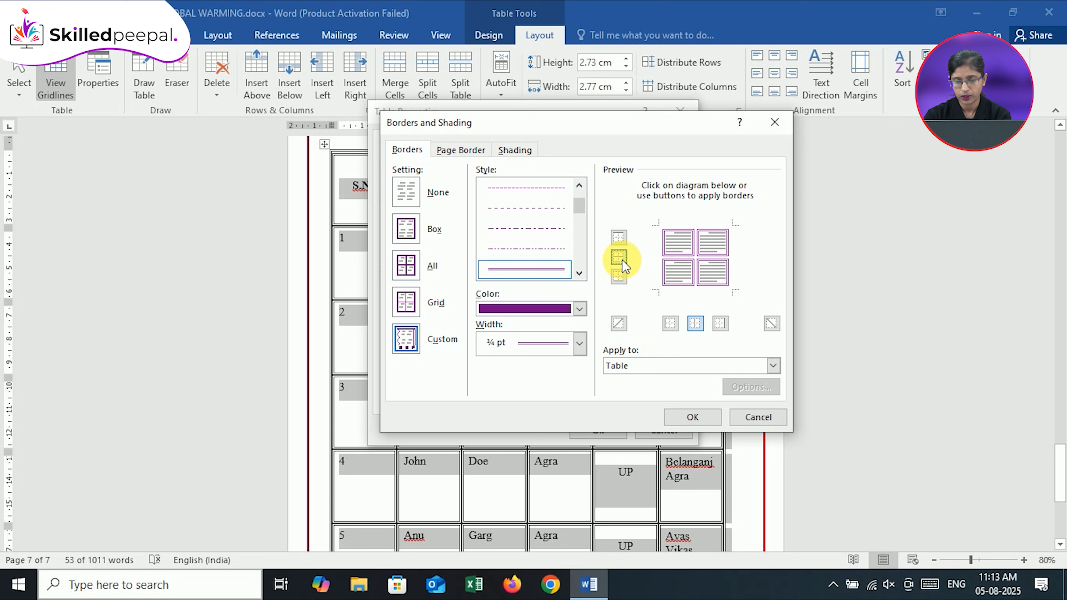
pyautogui.click(701, 325)
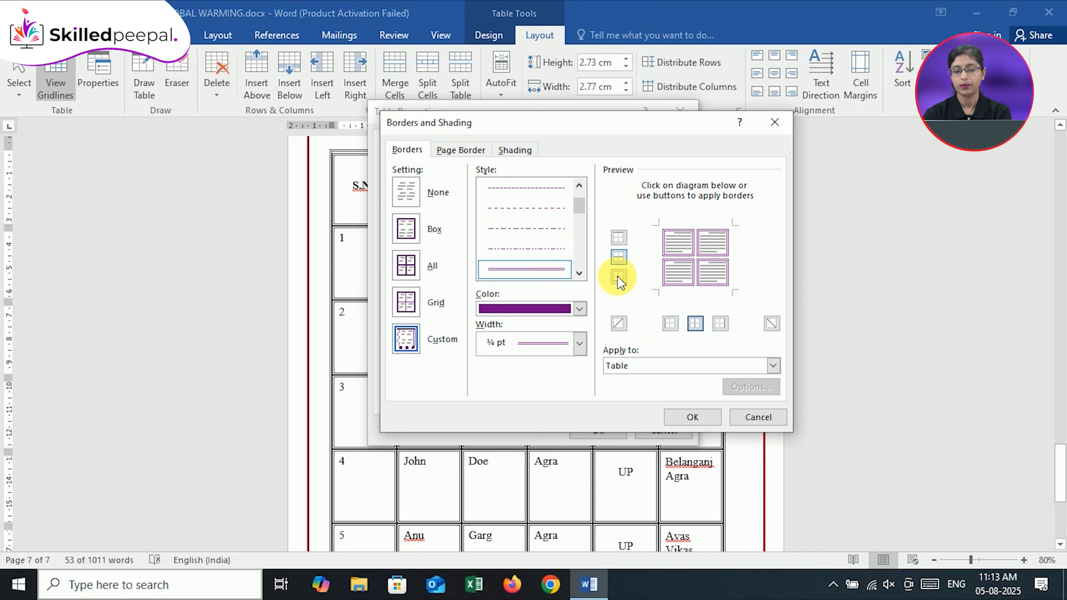
# Add the purple double-line border back to the table's bottom, top, left and right outer edges
pyautogui.click(617, 277)
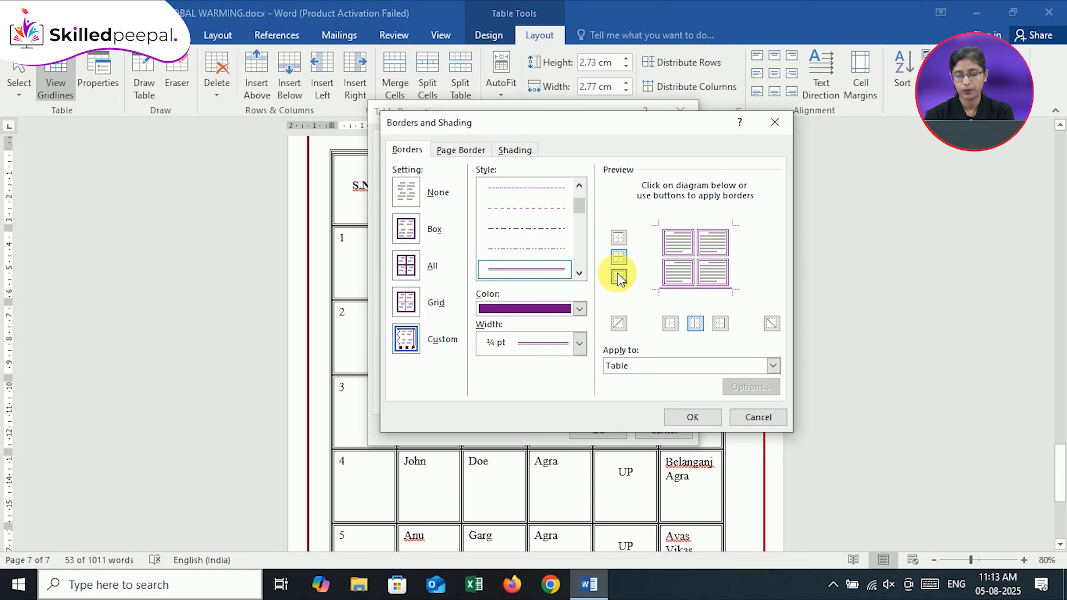
pyautogui.click(619, 236)
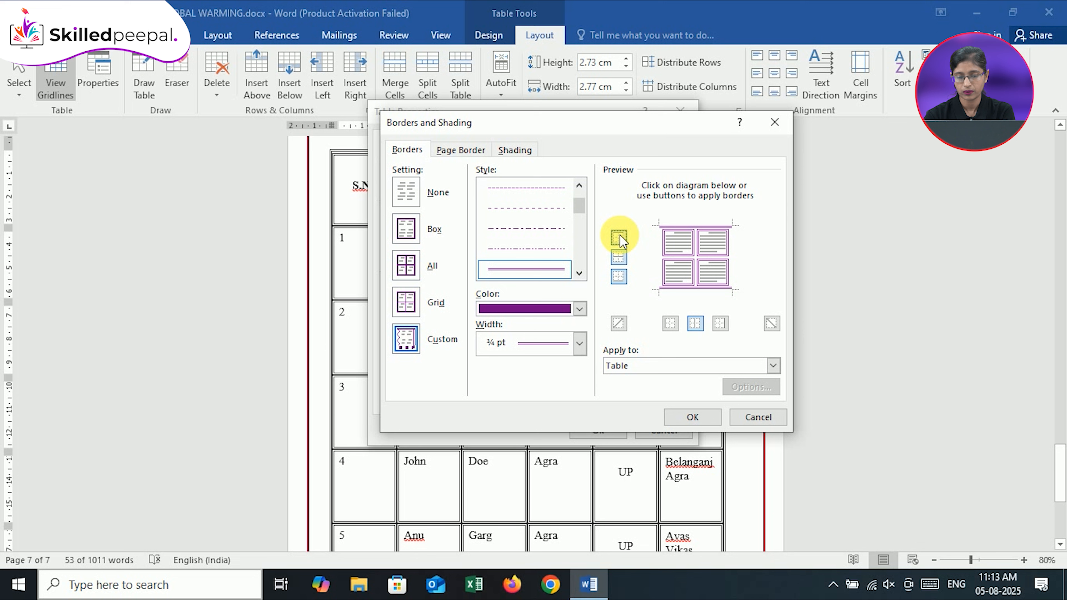
pyautogui.click(672, 324)
pyautogui.click(717, 328)
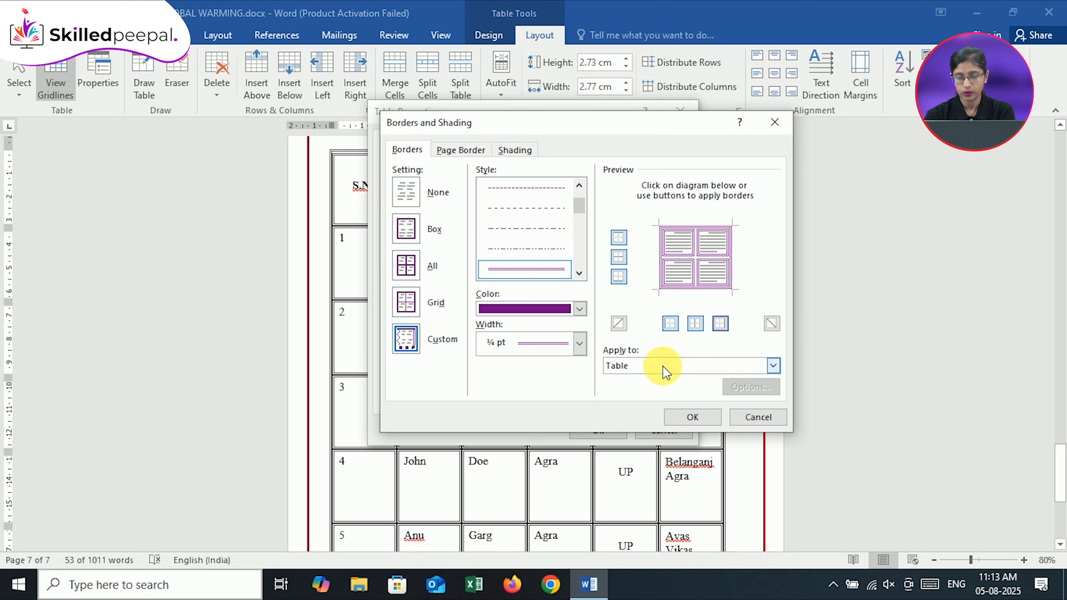
# Apply the border settings to the whole table, confirm the table properties, and deselect the table
pyautogui.click(773, 366)
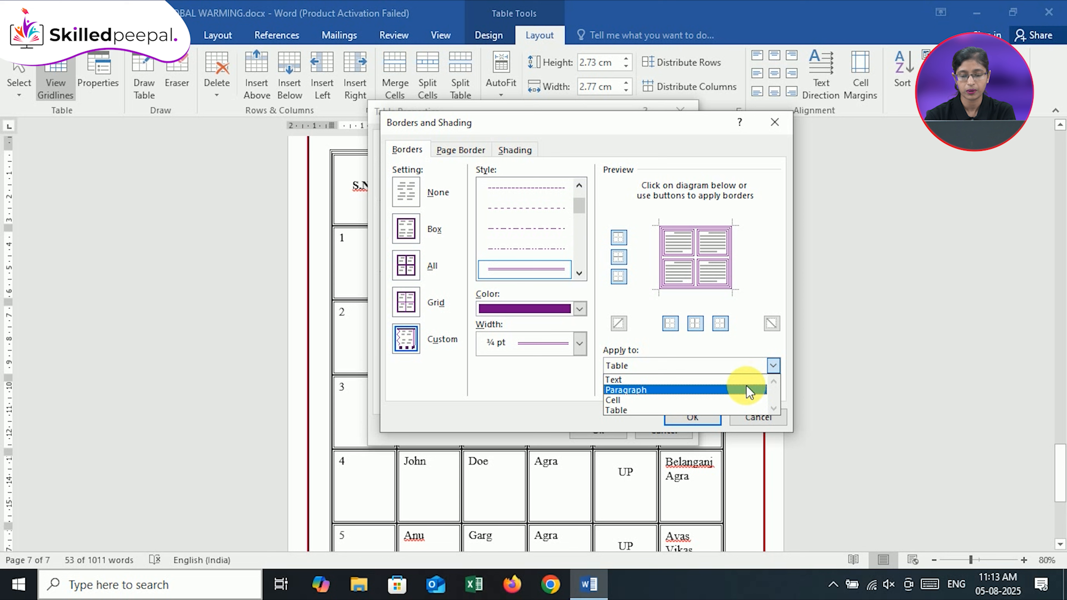
pyautogui.click(750, 411)
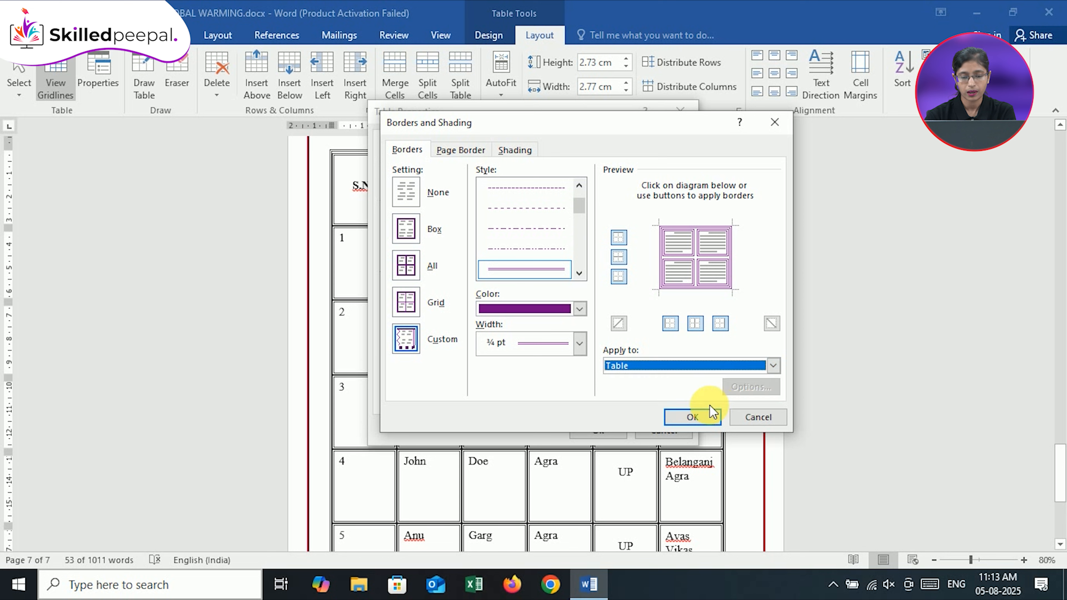
pyautogui.click(691, 419)
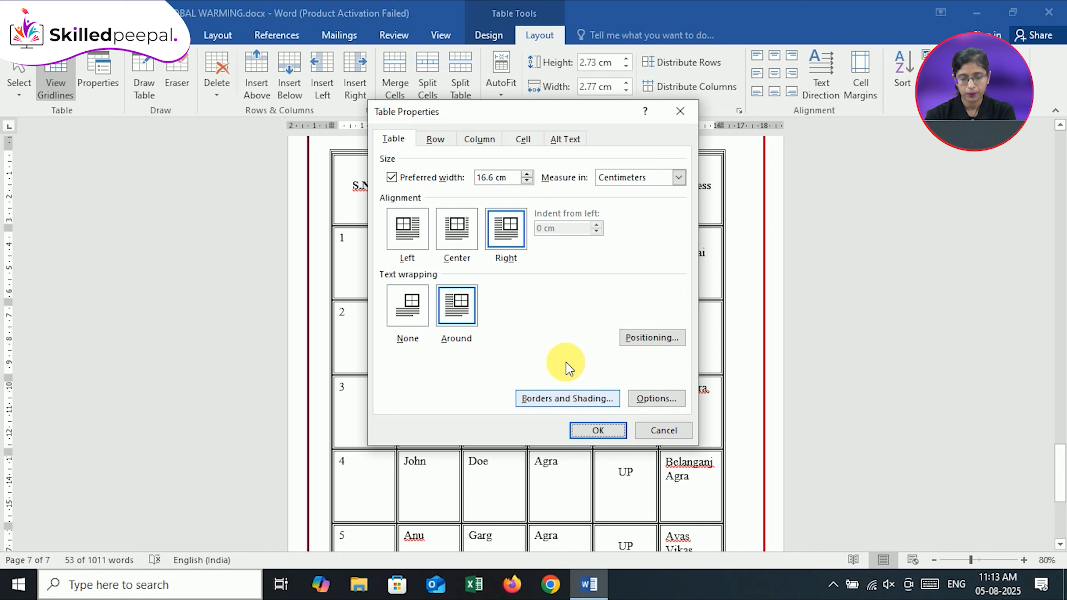
pyautogui.click(592, 431)
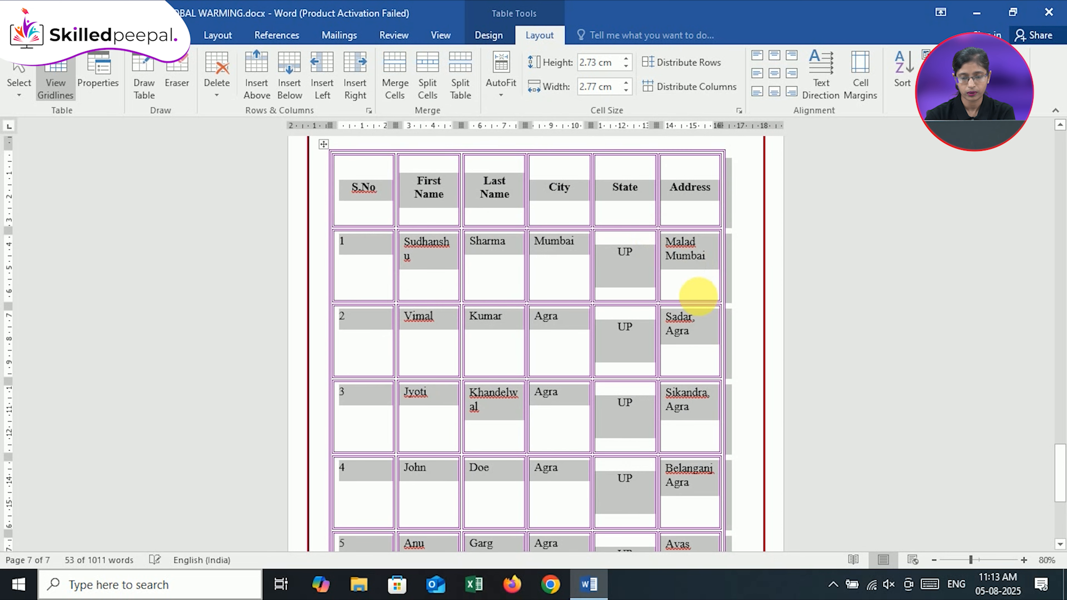
pyautogui.click(725, 315)
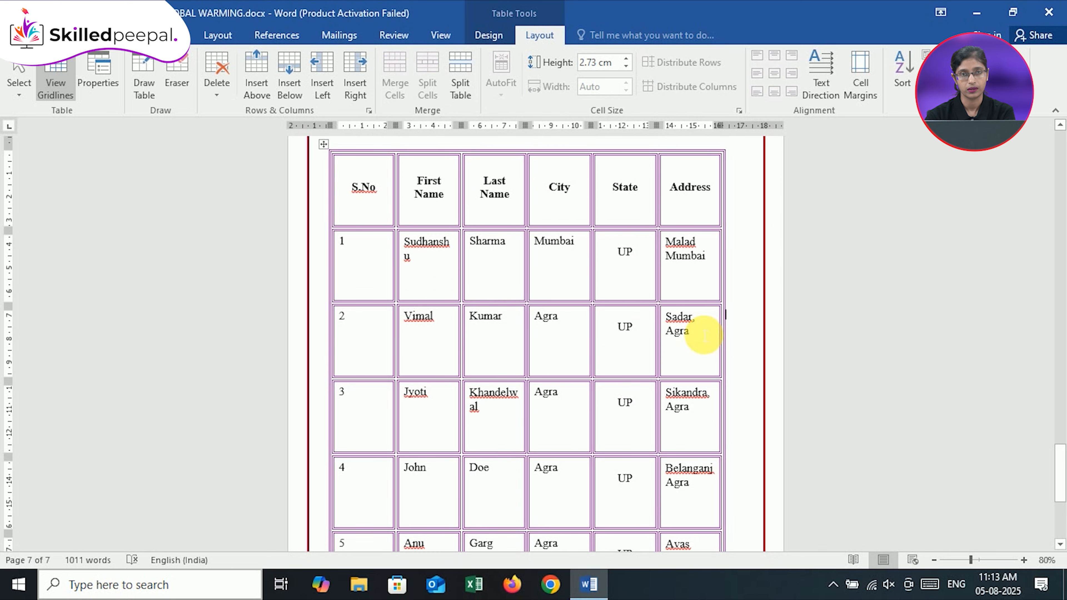